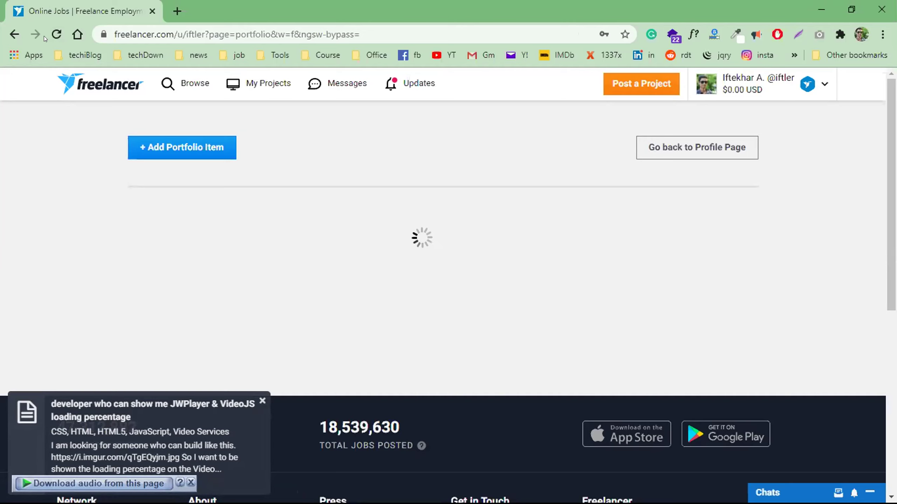
Reload the Freelancer portfolio page and open the form for adding a new portfolio item.
{"action": "left_click", "coordinate": [57, 34]}
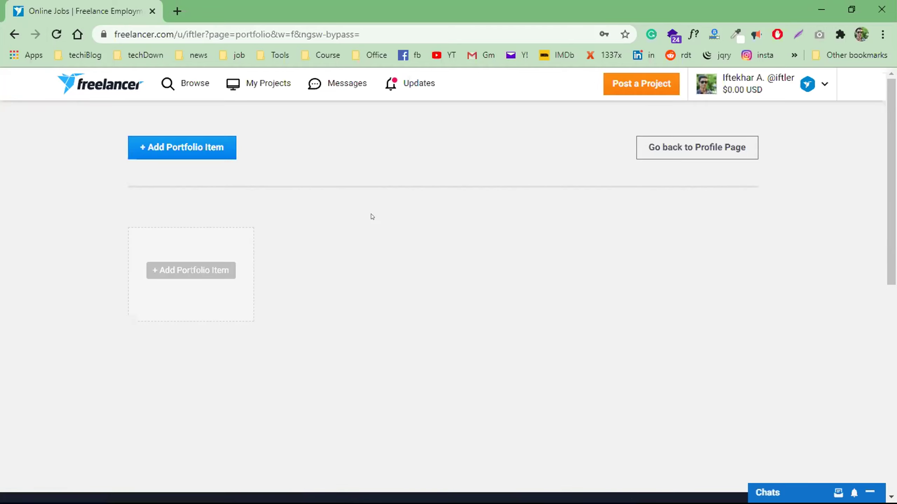
{"action": "left_click", "coordinate": [206, 258]}
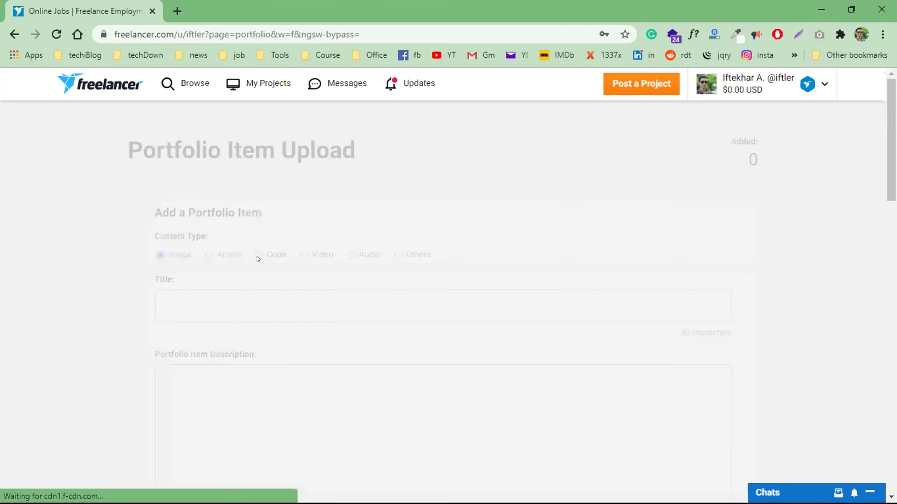
{"action": "scroll", "coordinate": [447, 248], "scroll_direction": "down", "scroll_amount": 3}
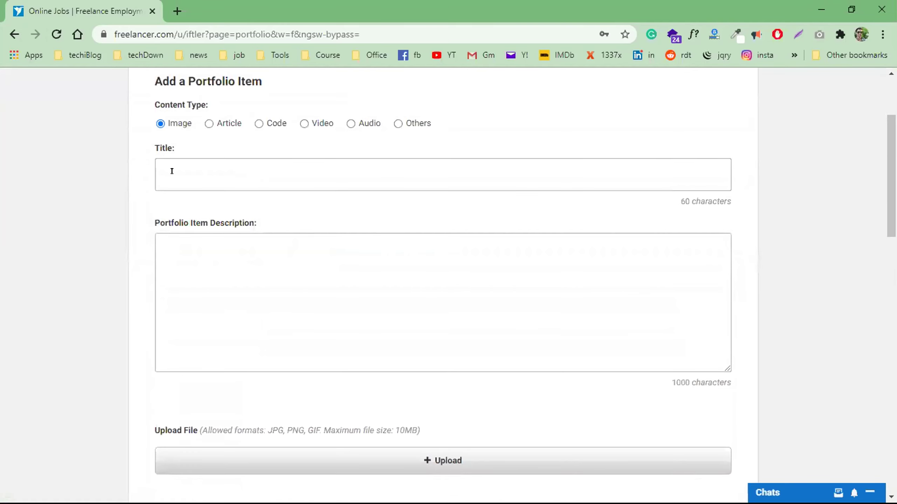
Examine the portfolio item form's content type, title, description, file upload and skills fields.
{"action": "left_click", "coordinate": [203, 166]}
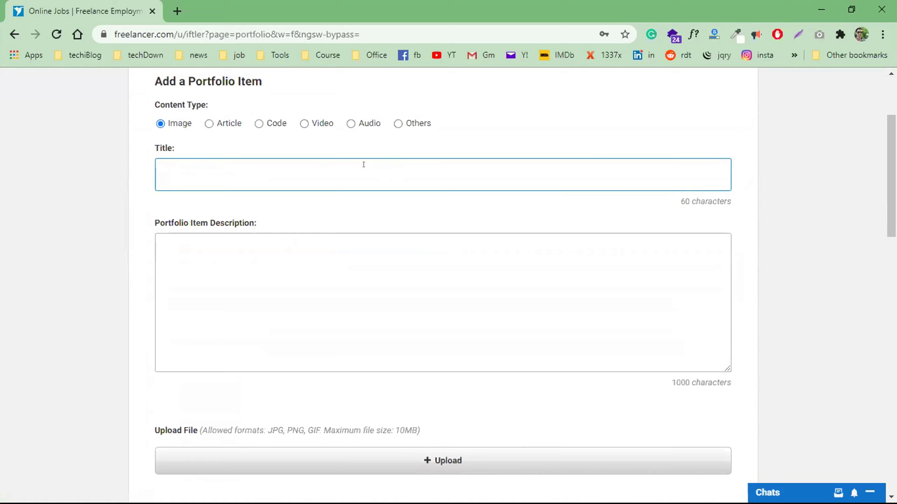
{"action": "left_click", "coordinate": [233, 255]}
{"action": "scroll", "coordinate": [296, 241], "scroll_direction": "down", "scroll_amount": 5}
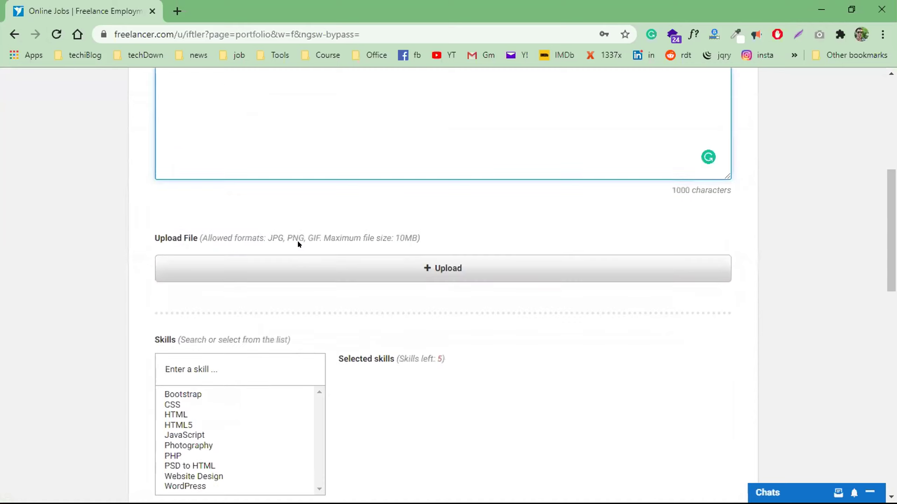
{"action": "scroll", "coordinate": [433, 270], "scroll_direction": "up", "scroll_amount": 7}
{"action": "scroll", "coordinate": [321, 341], "scroll_direction": "down", "scroll_amount": 7}
{"action": "scroll", "coordinate": [423, 278], "scroll_direction": "down", "scroll_amount": 7}
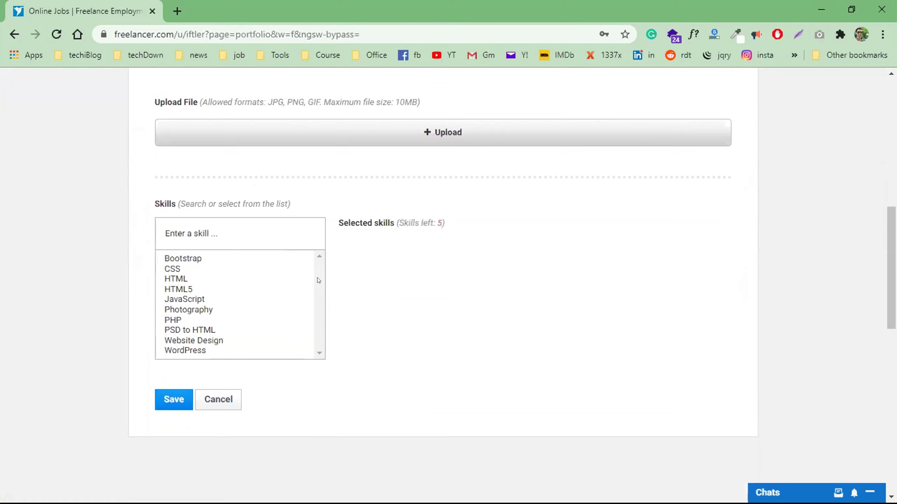
{"action": "scroll", "coordinate": [311, 286], "scroll_direction": "up", "scroll_amount": 4}
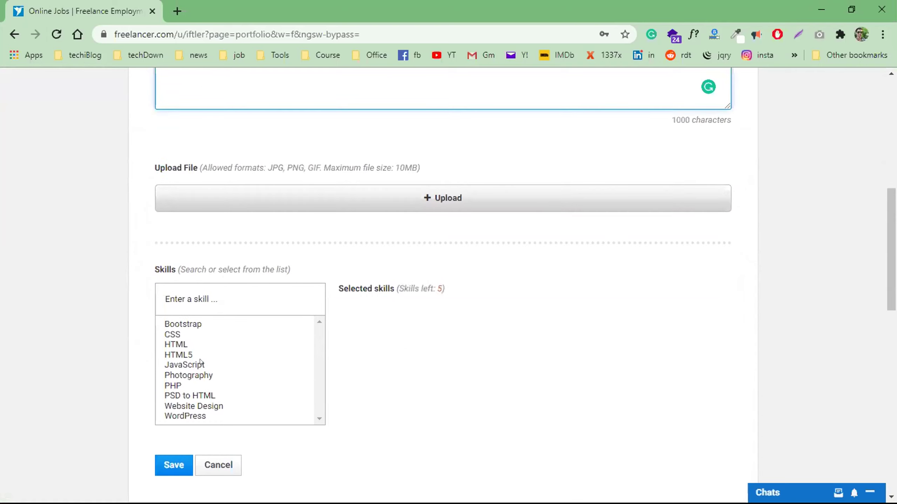
{"action": "scroll", "coordinate": [227, 351], "scroll_direction": "down", "scroll_amount": 2}
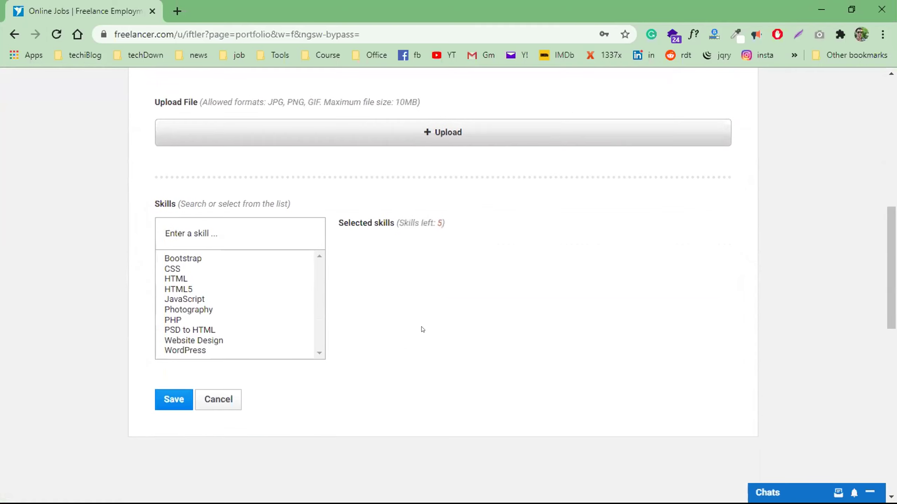
{"action": "scroll", "coordinate": [413, 329], "scroll_direction": "up", "scroll_amount": 3}
{"action": "scroll", "coordinate": [411, 330], "scroll_direction": "up", "scroll_amount": 5}
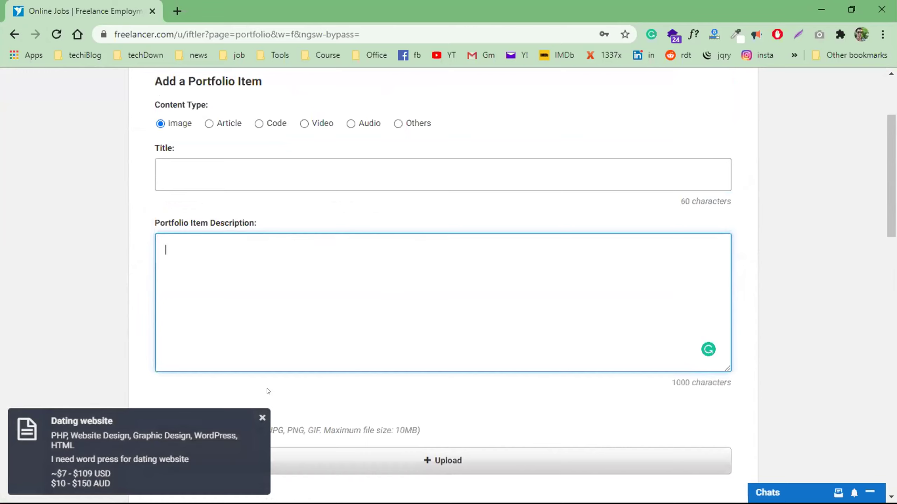
{"action": "left_click", "coordinate": [261, 418]}
{"action": "left_click", "coordinate": [213, 182]}
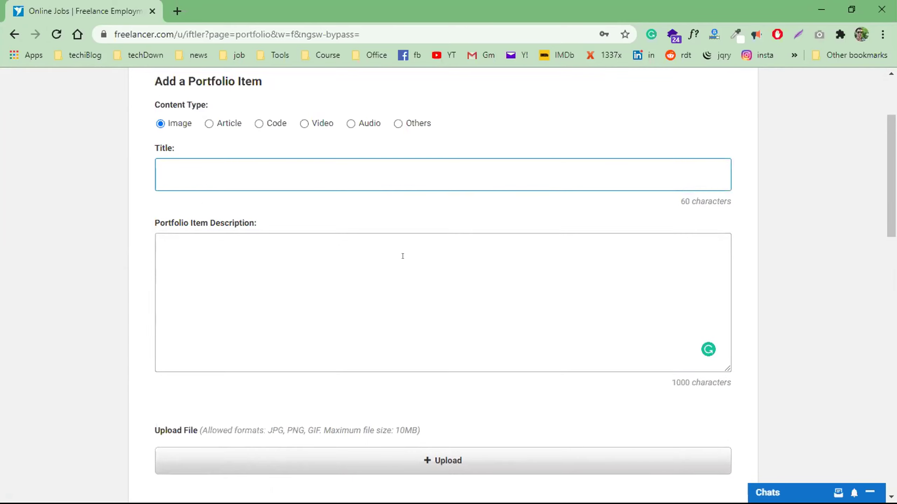
{"action": "scroll", "coordinate": [226, 245], "scroll_direction": "up", "scroll_amount": 3}
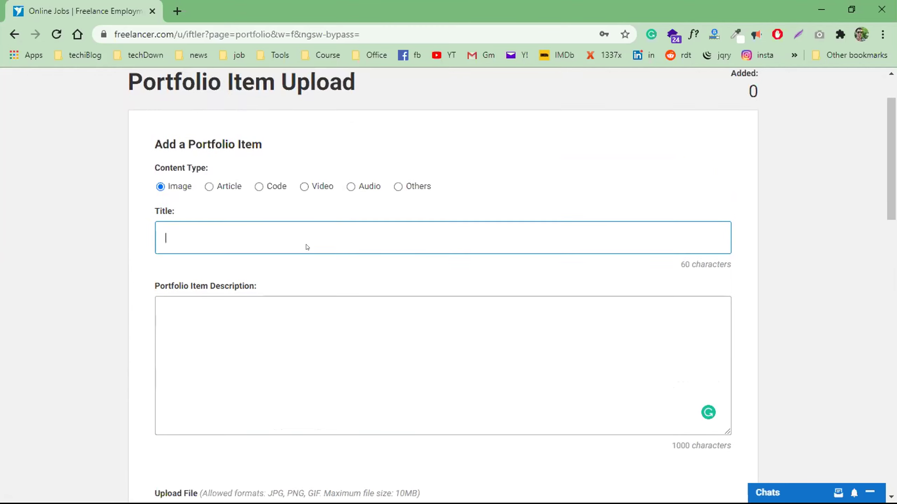
Leave the portfolio item form and open the account's own profile page, dismissing the project notification.
{"action": "left_click", "coordinate": [802, 90]}
{"action": "left_click", "coordinate": [697, 156]}
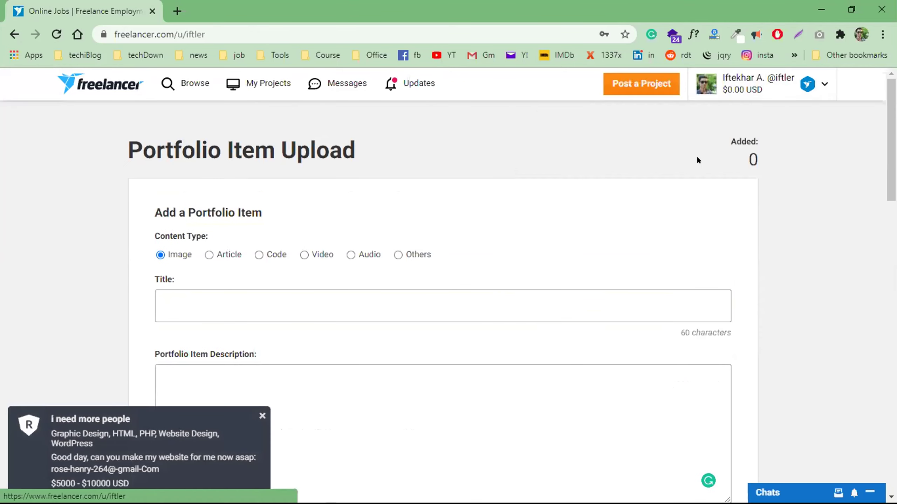
{"action": "left_click", "coordinate": [262, 416]}
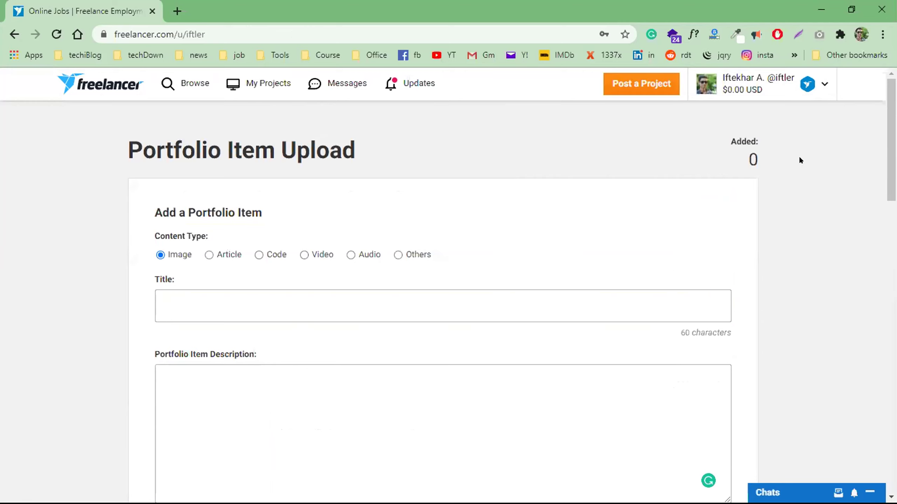
{"action": "left_click", "coordinate": [810, 85]}
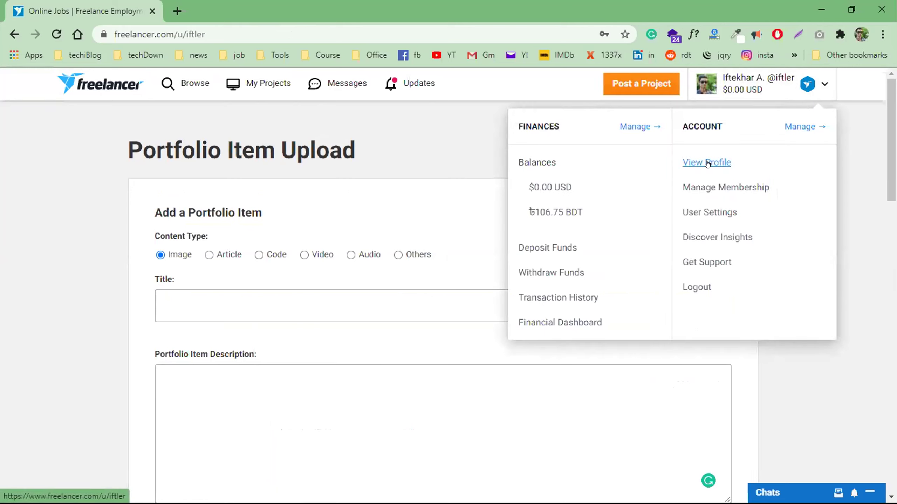
{"action": "left_click", "coordinate": [853, 168]}
{"action": "left_click", "coordinate": [811, 81]}
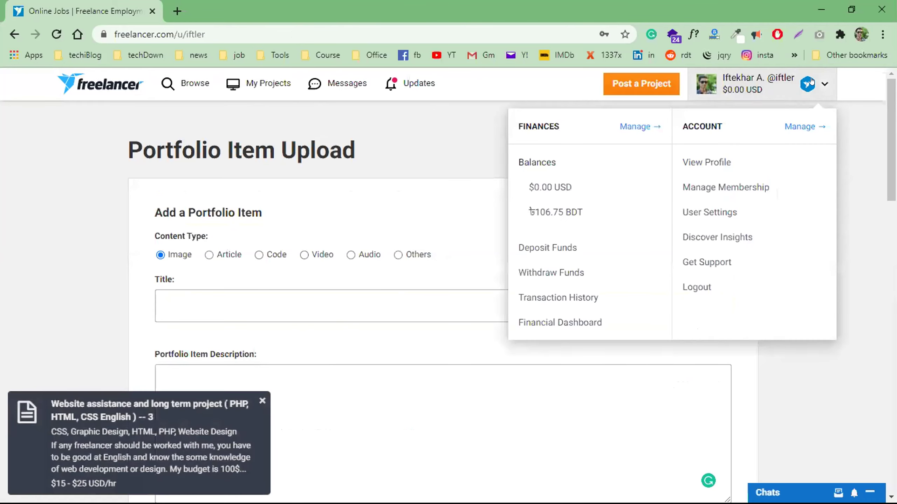
{"action": "left_click", "coordinate": [811, 81]}
{"action": "left_click", "coordinate": [811, 81]}
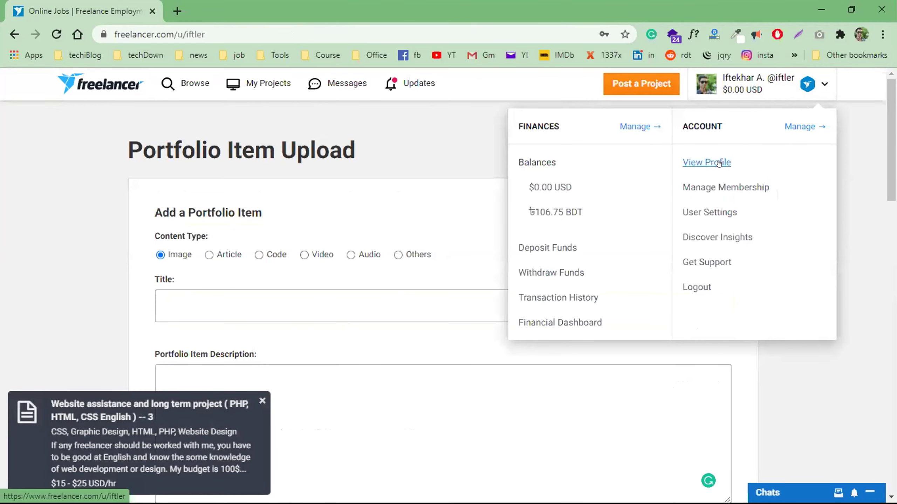
{"action": "left_click", "coordinate": [718, 164]}
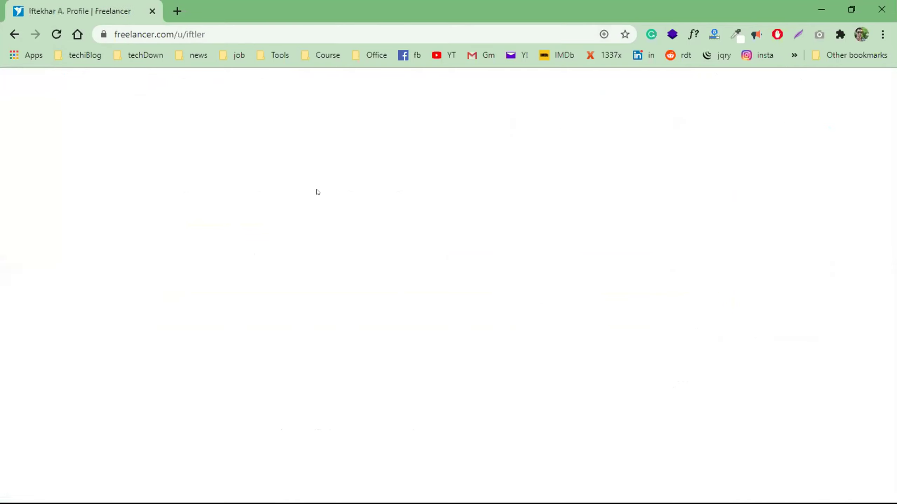
Examine the profile's description, reviews, experience, education, qualifications and publications sections.
{"action": "scroll", "coordinate": [385, 204], "scroll_direction": "down", "scroll_amount": 6}
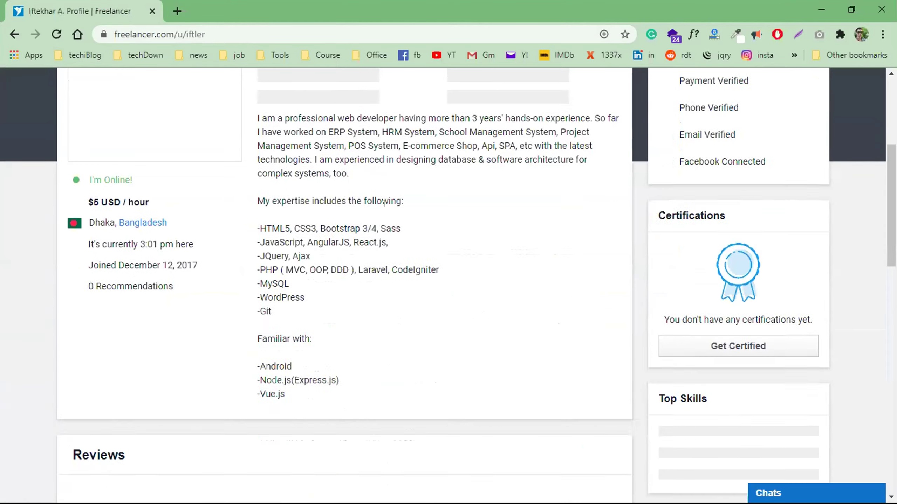
{"action": "scroll", "coordinate": [392, 207], "scroll_direction": "down", "scroll_amount": 10}
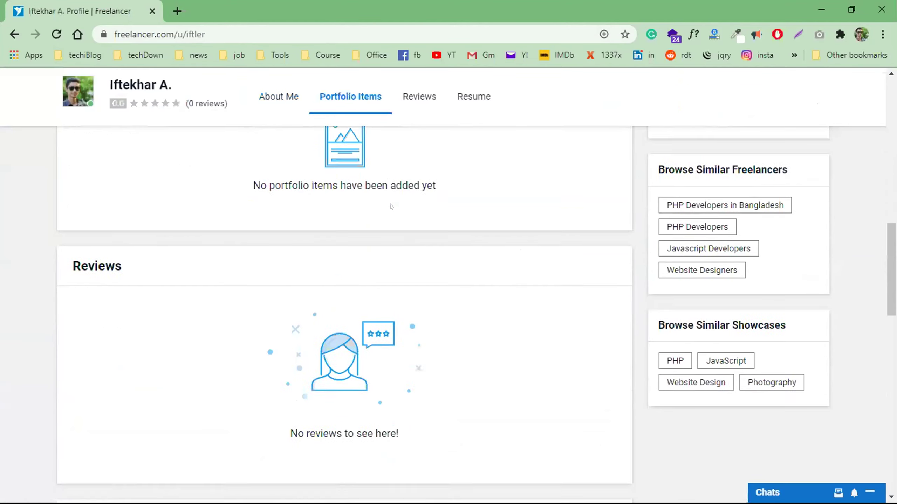
{"action": "scroll", "coordinate": [369, 236], "scroll_direction": "down", "scroll_amount": 5}
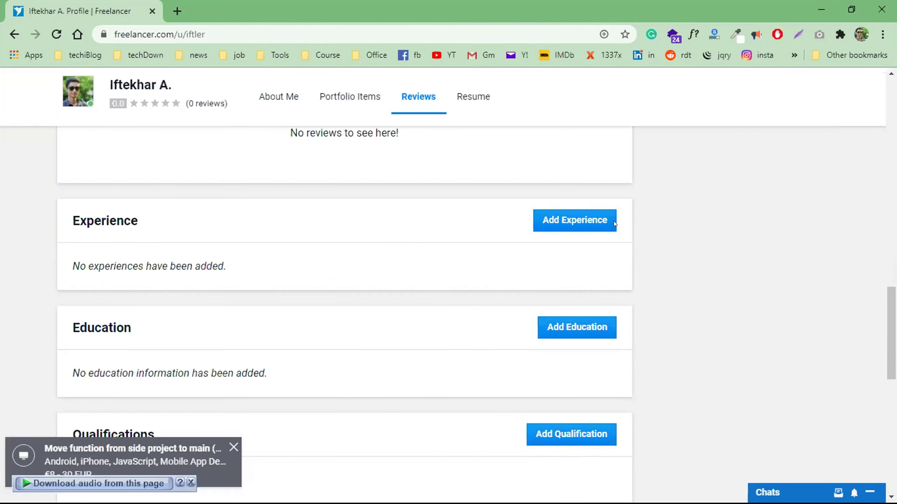
{"action": "double_click", "coordinate": [78, 214]}
{"action": "left_click_drag", "start_coordinate": [125, 220], "coordinate": [391, 204]}
{"action": "scroll", "coordinate": [398, 204], "scroll_direction": "down", "scroll_amount": 8}
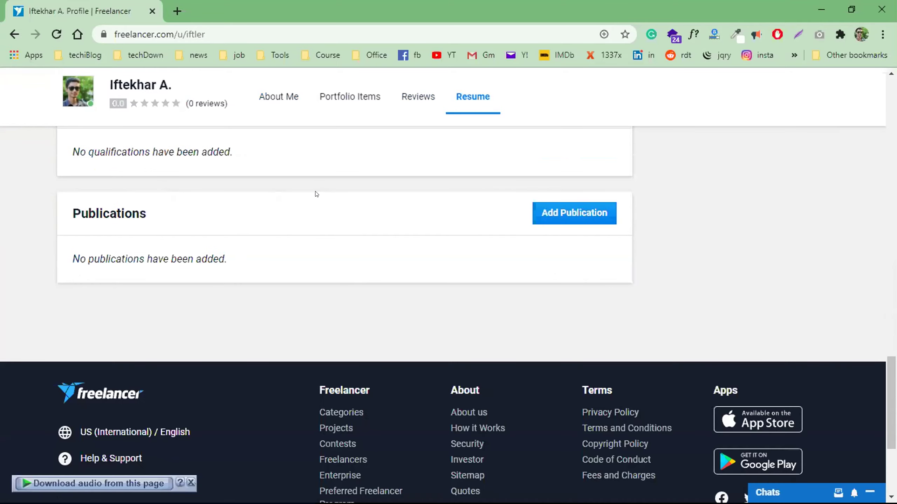
{"action": "scroll", "coordinate": [403, 234], "scroll_direction": "up", "scroll_amount": 10}
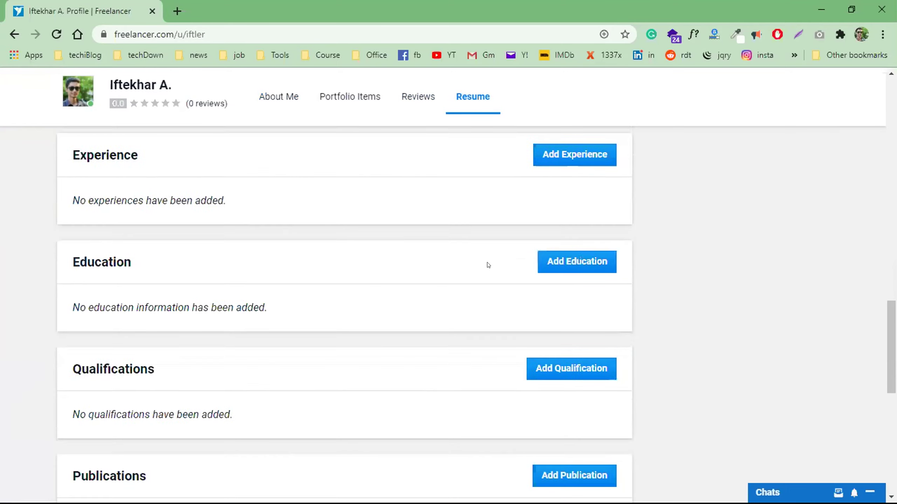
{"action": "scroll", "coordinate": [242, 227], "scroll_direction": "down", "scroll_amount": 4}
{"action": "scroll", "coordinate": [168, 326], "scroll_direction": "up", "scroll_amount": 6}
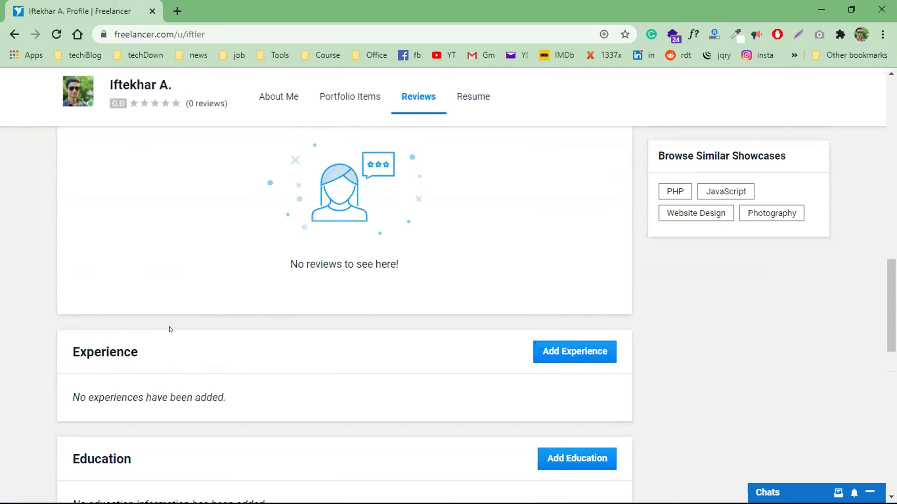
{"action": "scroll", "coordinate": [137, 422], "scroll_direction": "down", "scroll_amount": 2}
Review the Portfolio Items section and return to the profile's summary header.
{"action": "scroll", "coordinate": [123, 413], "scroll_direction": "up", "scroll_amount": 6}
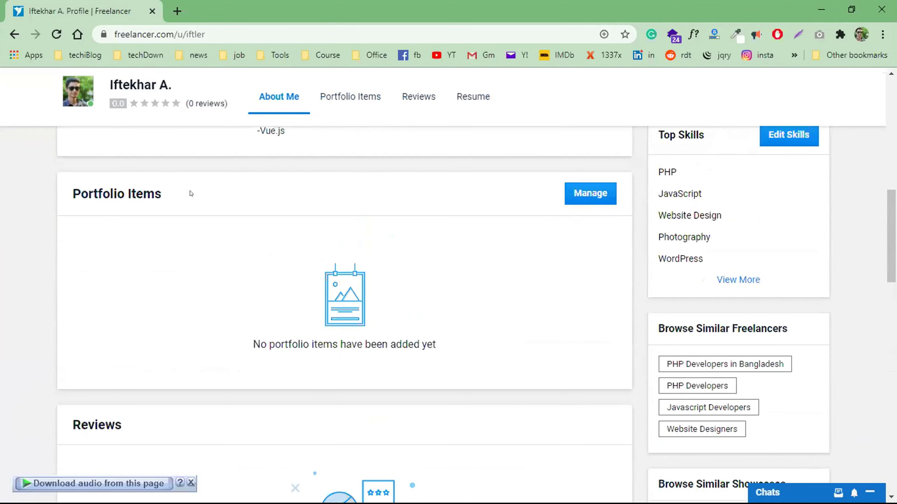
{"action": "left_click_drag", "start_coordinate": [69, 193], "coordinate": [193, 194]}
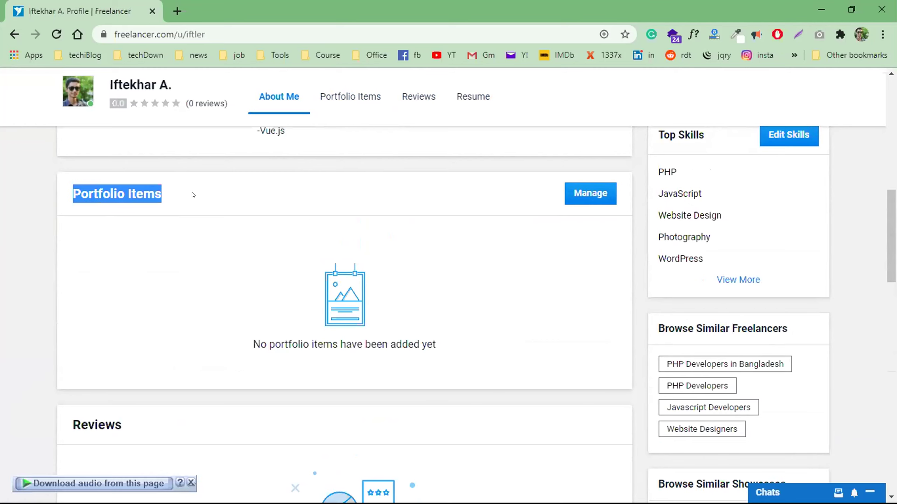
{"action": "left_click", "coordinate": [193, 195]}
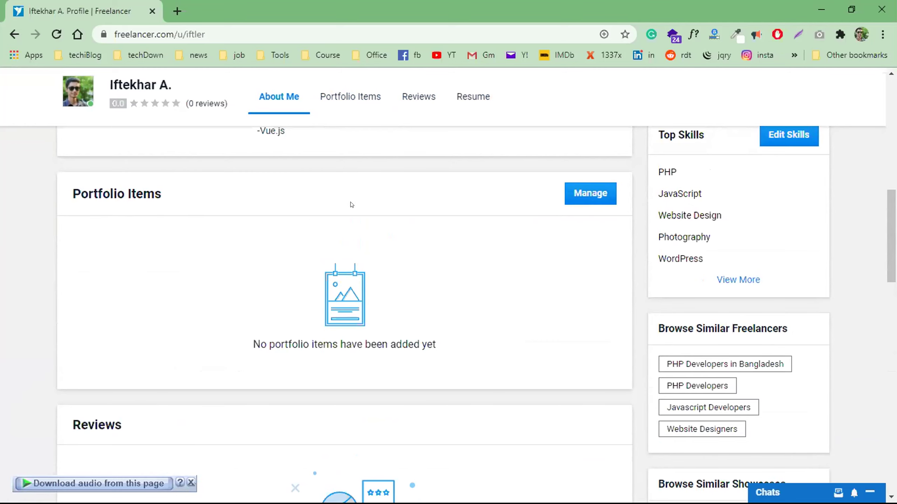
{"action": "scroll", "coordinate": [352, 205], "scroll_direction": "down", "scroll_amount": 3}
{"action": "scroll", "coordinate": [284, 89], "scroll_direction": "up", "scroll_amount": 12}
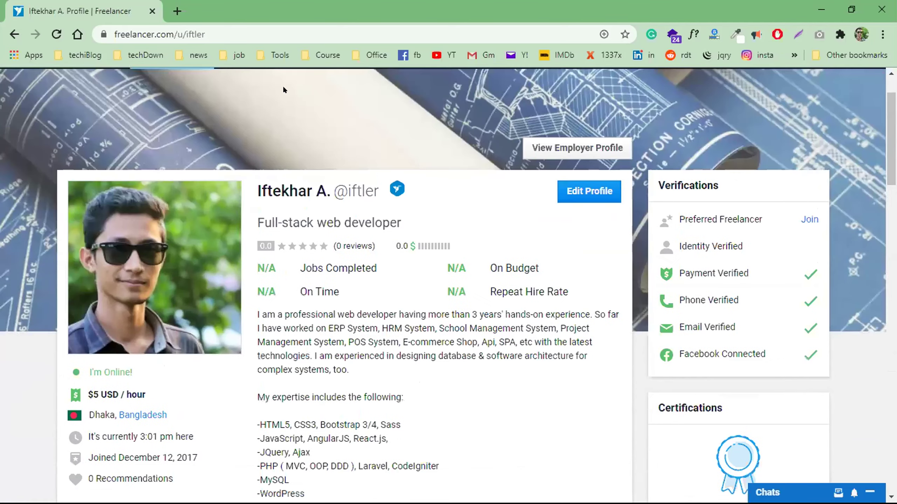
Switch to the Upwork site and open the account's own freelancer profile from the job feed.
{"action": "left_click", "coordinate": [235, 54]}
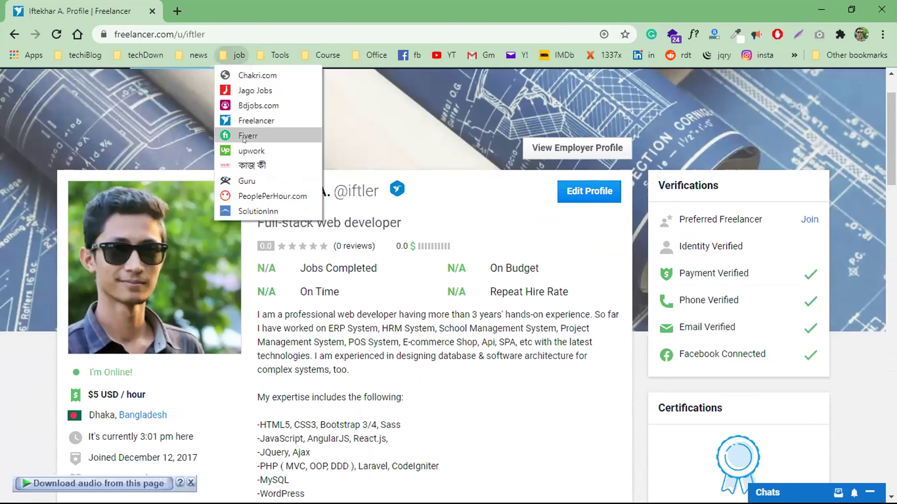
{"action": "left_click", "coordinate": [244, 149]}
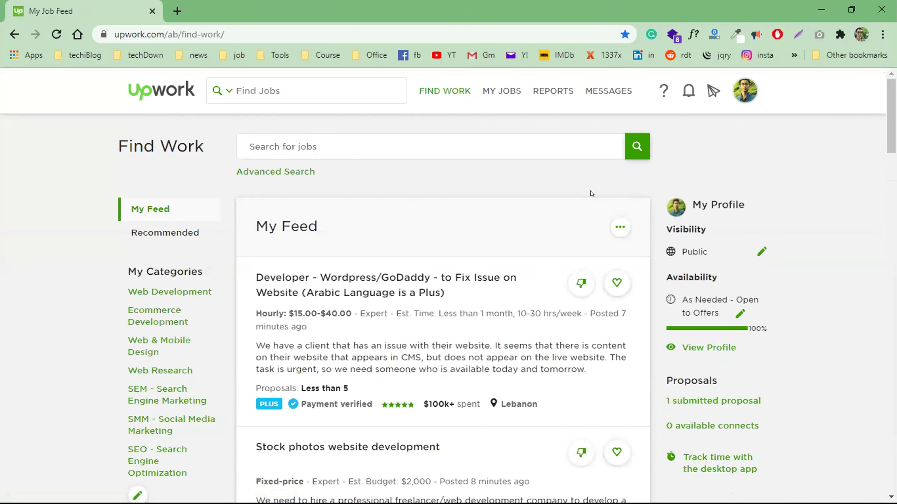
{"action": "scroll", "coordinate": [591, 194], "scroll_direction": "down", "scroll_amount": 3}
{"action": "scroll", "coordinate": [706, 160], "scroll_direction": "up", "scroll_amount": 3}
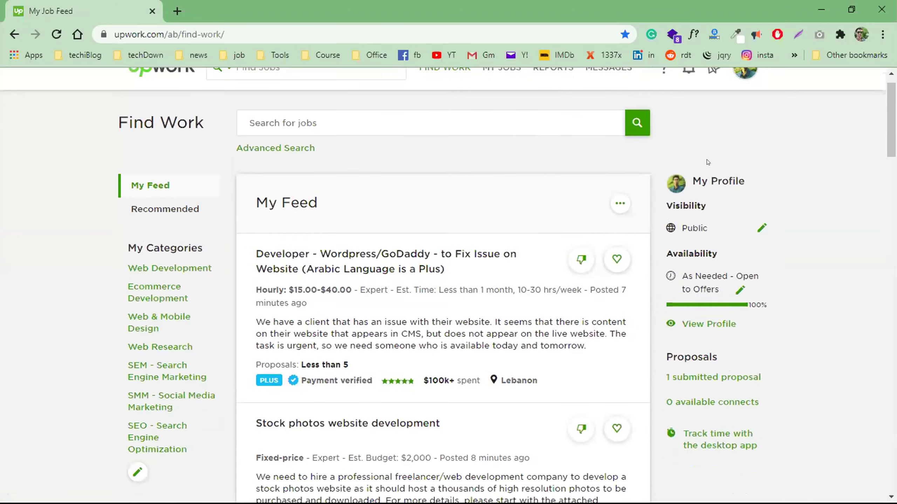
{"action": "left_click", "coordinate": [706, 348]}
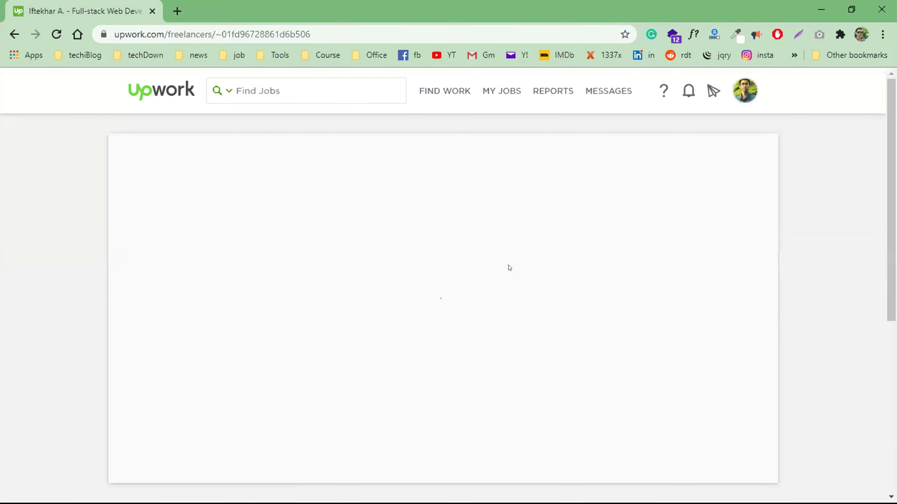
Examine the Upwork profile's work history, portfolio, languages, education, skills, pre-packaged projects and testimonials sections.
{"action": "scroll", "coordinate": [505, 266], "scroll_direction": "down", "scroll_amount": 5}
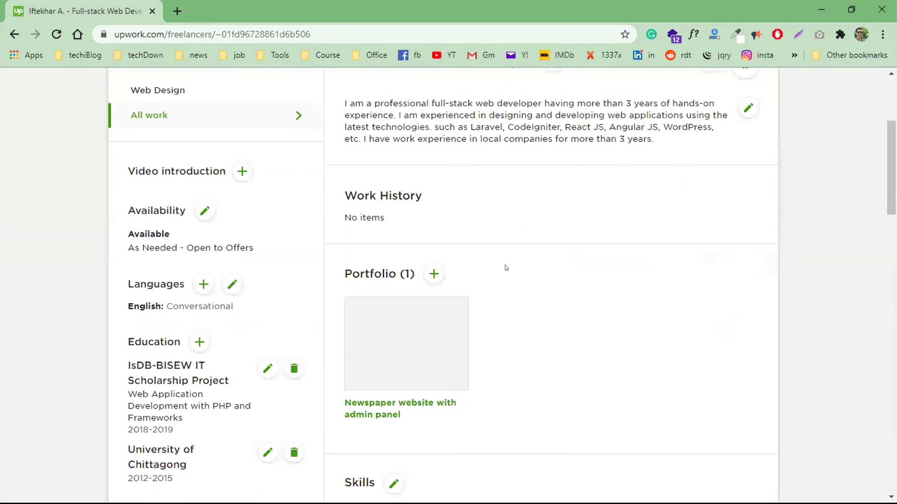
{"action": "scroll", "coordinate": [266, 235], "scroll_direction": "down", "scroll_amount": 2}
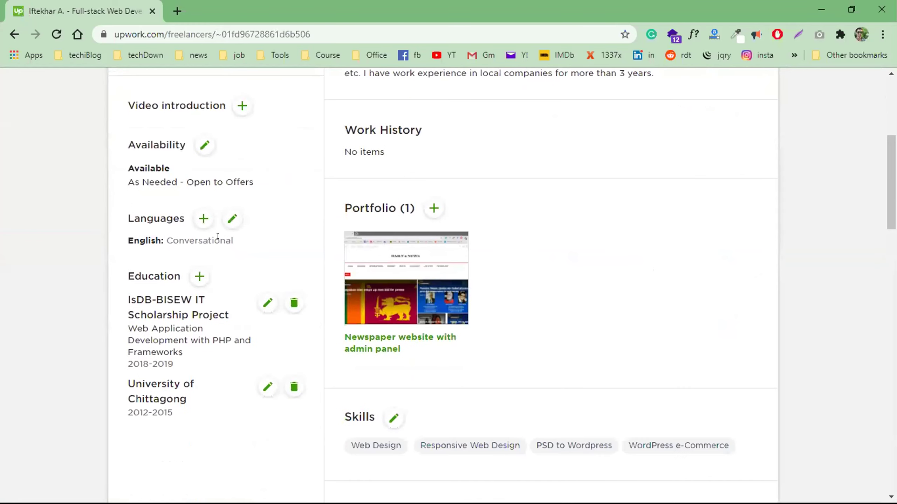
{"action": "scroll", "coordinate": [218, 237], "scroll_direction": "down", "scroll_amount": 4}
{"action": "scroll", "coordinate": [327, 256], "scroll_direction": "down", "scroll_amount": 2}
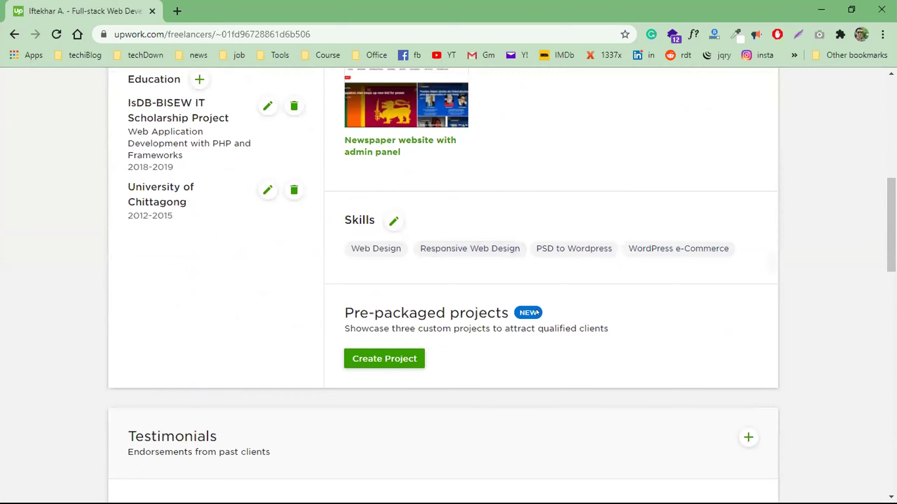
{"action": "scroll", "coordinate": [536, 312], "scroll_direction": "up", "scroll_amount": 14}
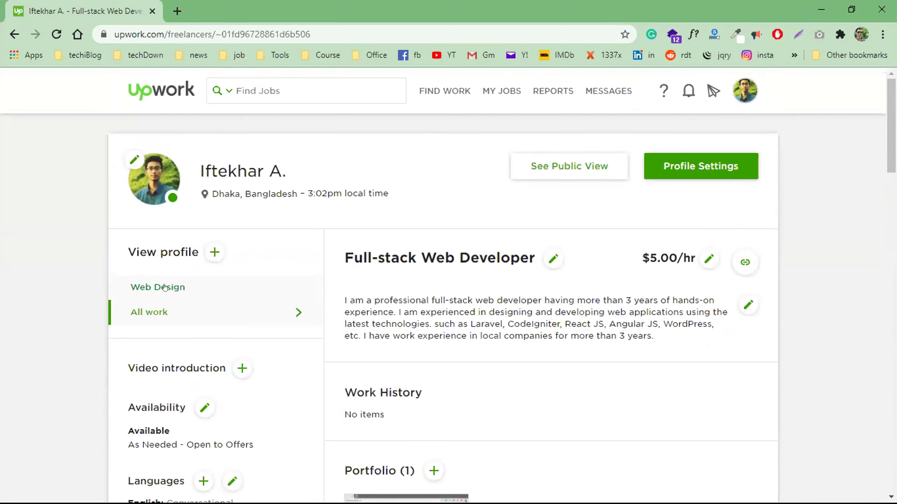
Review the Upwork profile's work history and portfolio sections, and open the form for adding a portfolio project.
{"action": "scroll", "coordinate": [434, 288], "scroll_direction": "down", "scroll_amount": 5}
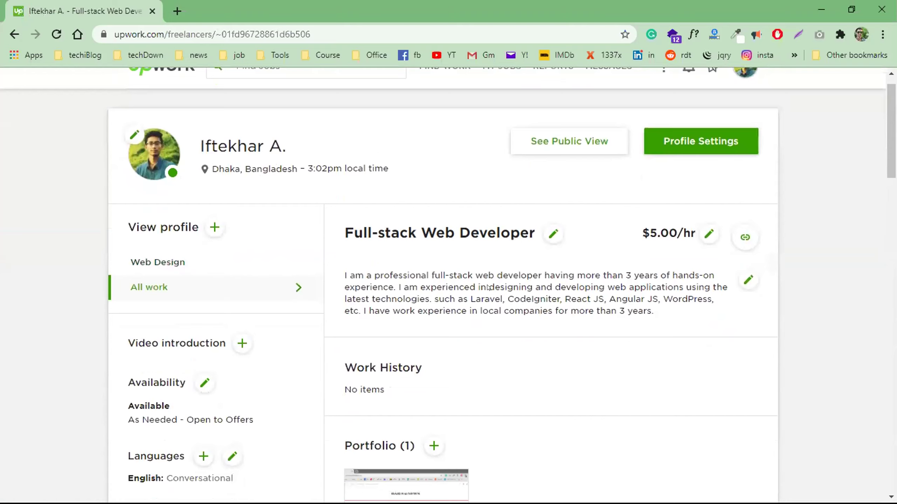
{"action": "scroll", "coordinate": [431, 290], "scroll_direction": "up", "scroll_amount": 3}
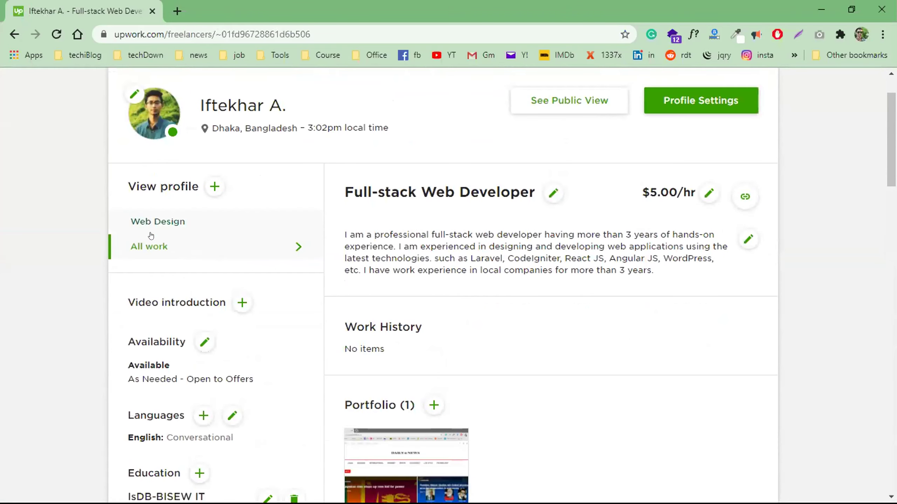
{"action": "scroll", "coordinate": [139, 183], "scroll_direction": "down", "scroll_amount": 2}
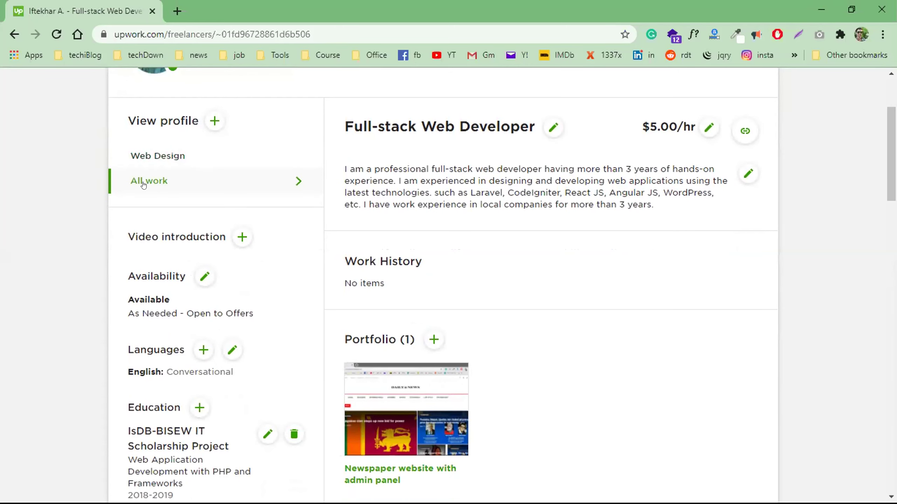
{"action": "scroll", "coordinate": [478, 288], "scroll_direction": "down", "scroll_amount": 1}
{"action": "scroll", "coordinate": [477, 288], "scroll_direction": "down", "scroll_amount": 1}
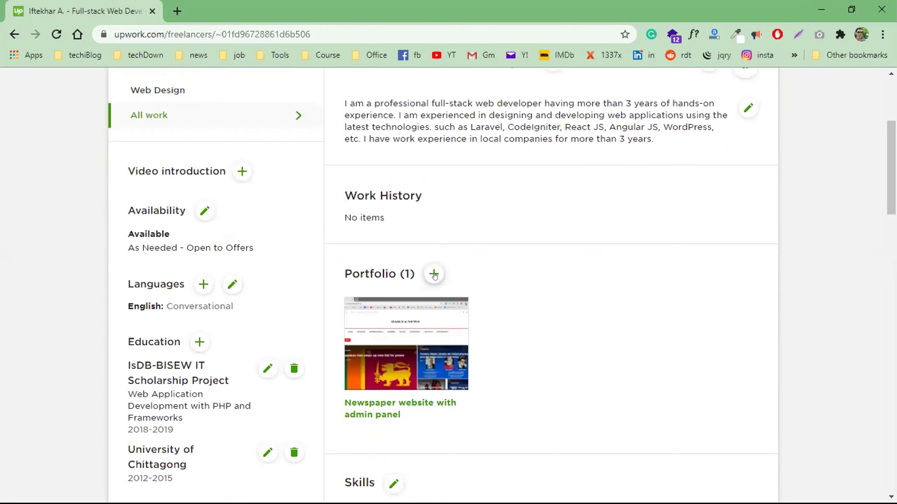
{"action": "scroll", "coordinate": [420, 207], "scroll_direction": "down", "scroll_amount": 2}
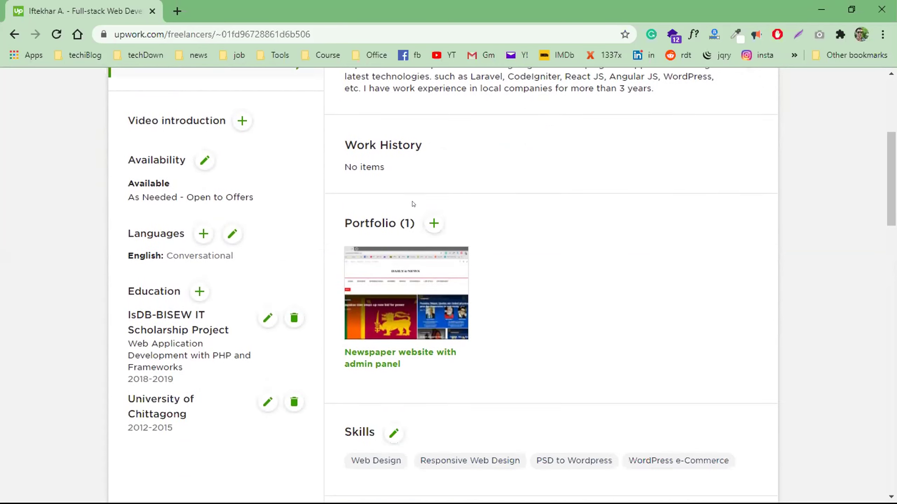
{"action": "left_click", "coordinate": [434, 208]}
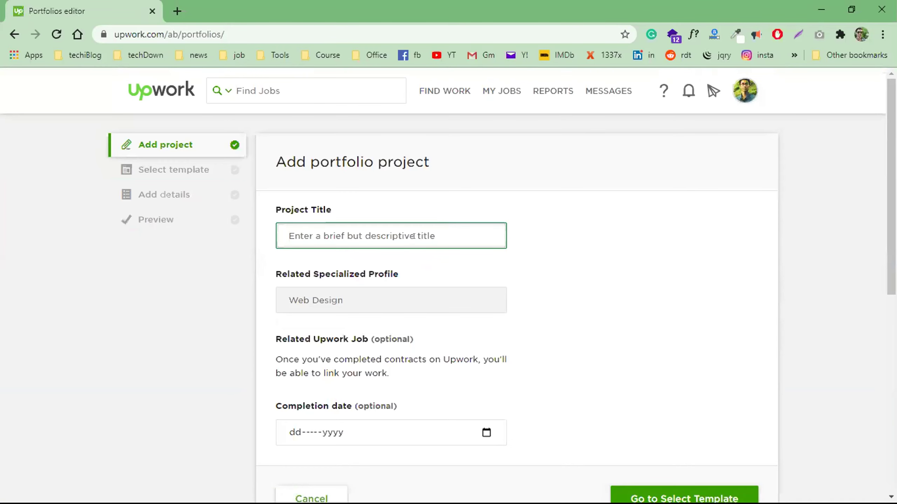
Examine the fields of the Add portfolio project form, and leave for the Upwork home page without saving.
{"action": "scroll", "coordinate": [525, 237], "scroll_direction": "down", "scroll_amount": 4}
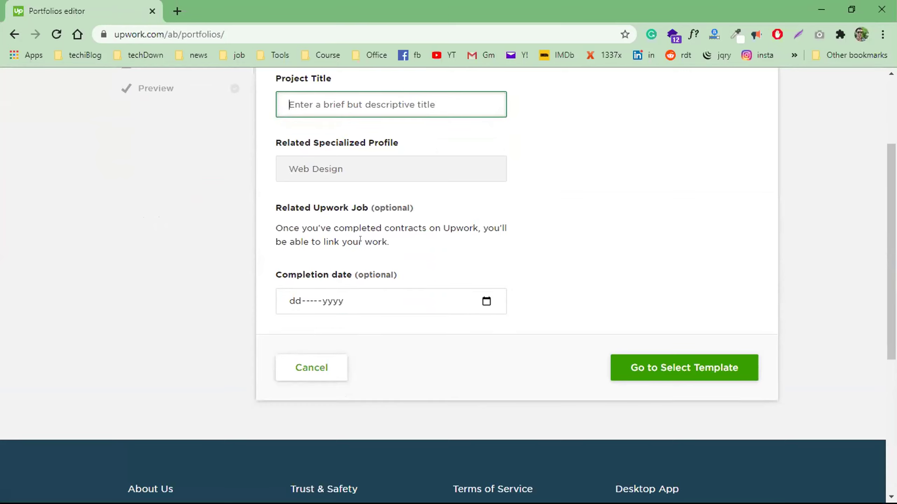
{"action": "scroll", "coordinate": [423, 315], "scroll_direction": "up", "scroll_amount": 4}
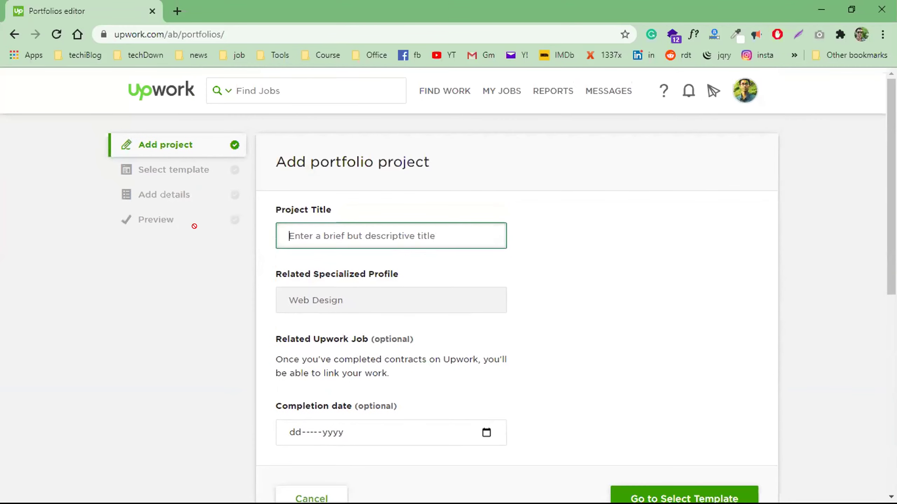
{"action": "scroll", "coordinate": [425, 228], "scroll_direction": "down", "scroll_amount": 2}
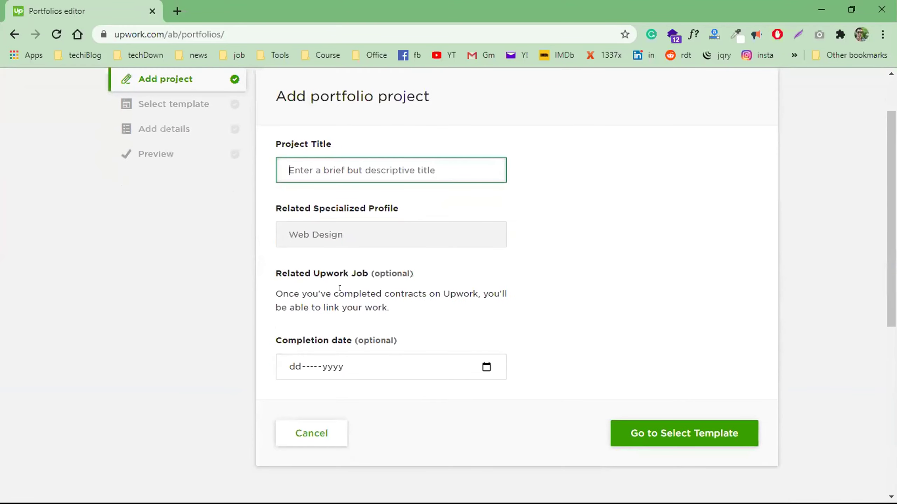
{"action": "scroll", "coordinate": [569, 345], "scroll_direction": "up", "scroll_amount": 2}
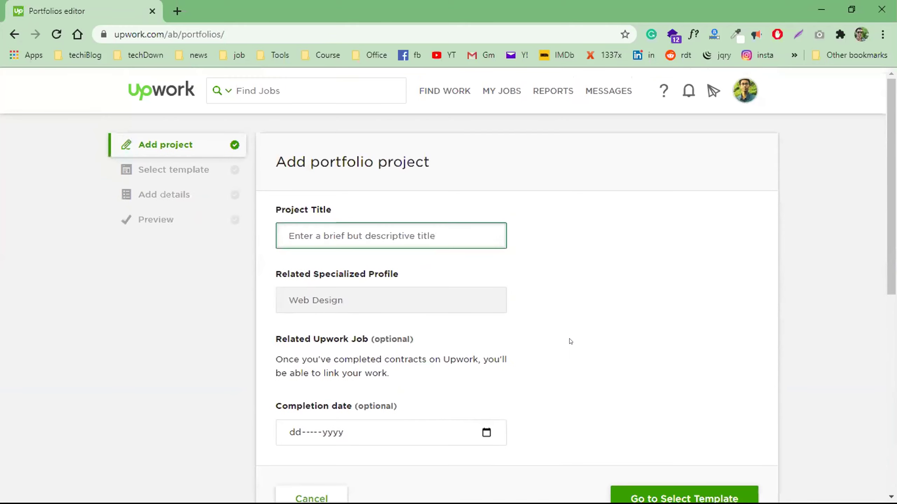
{"action": "left_click", "coordinate": [153, 89]}
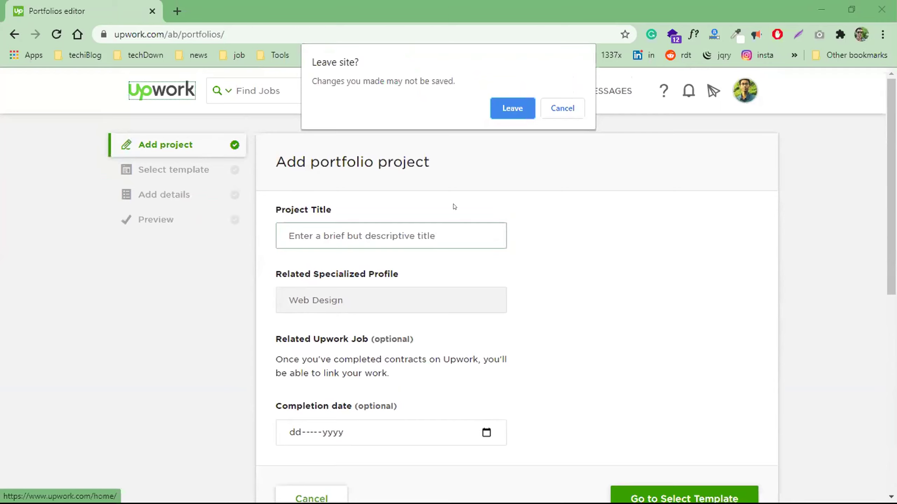
{"action": "left_click", "coordinate": [515, 112]}
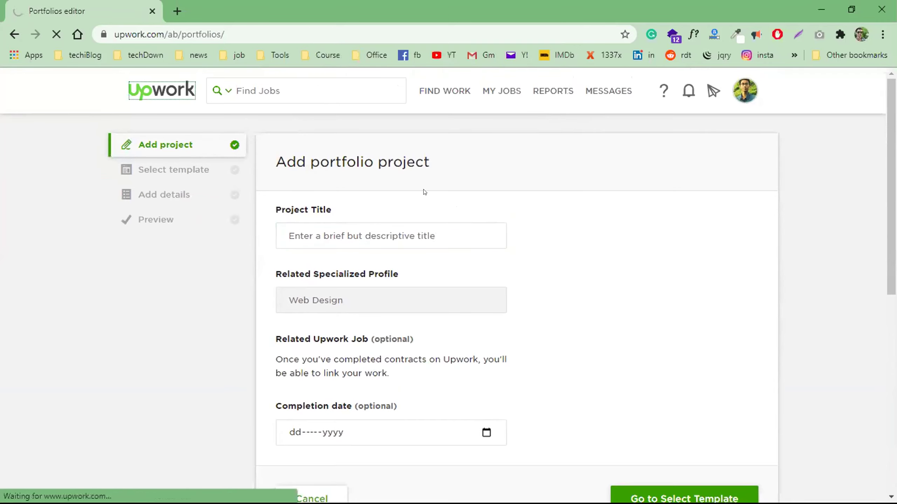
Close the Upwork page and open the কাজ কী (KajKey) jobs site from the saved job bookmarks.
{"action": "left_click", "coordinate": [177, 10]}
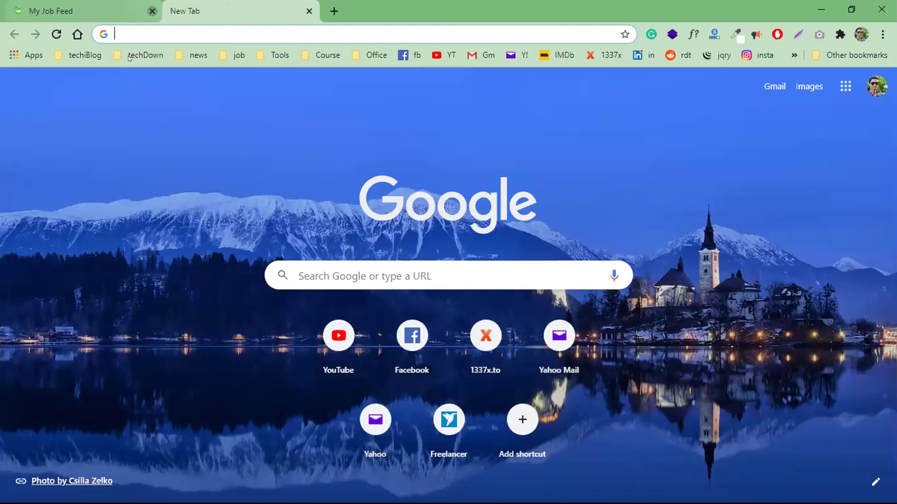
{"action": "left_click", "coordinate": [151, 10]}
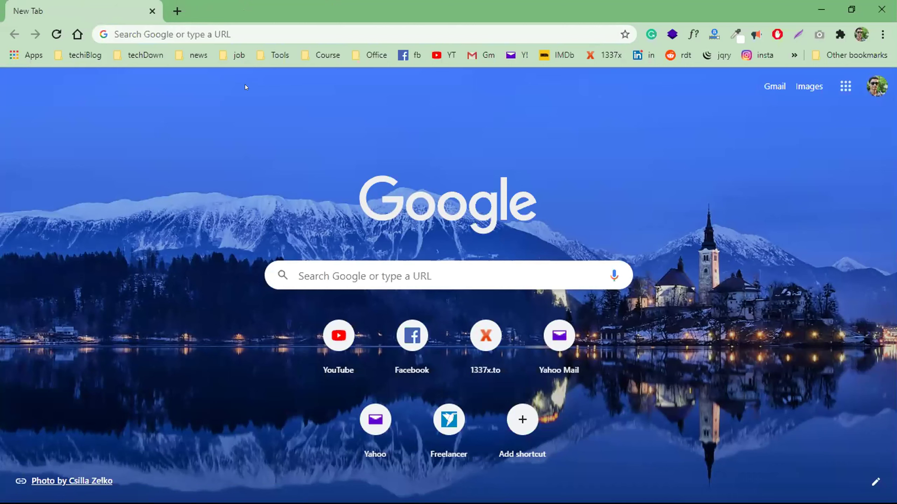
{"action": "left_click", "coordinate": [238, 54]}
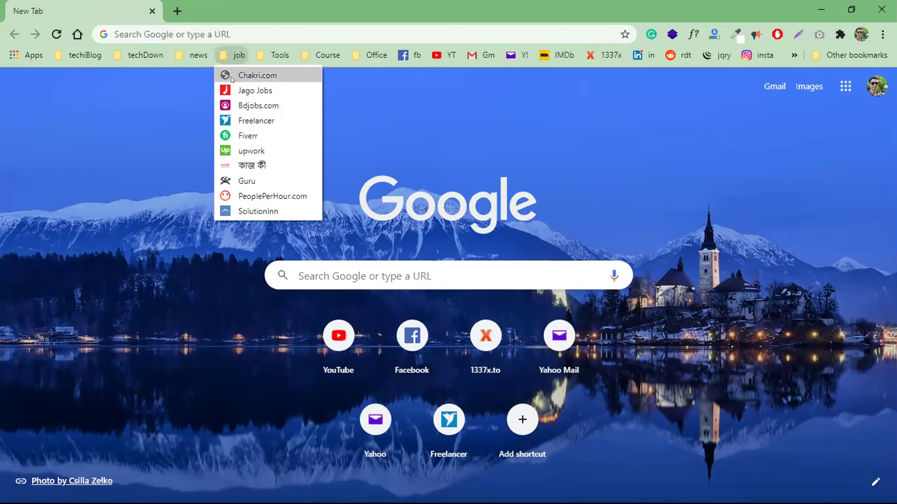
{"action": "left_click", "coordinate": [258, 163]}
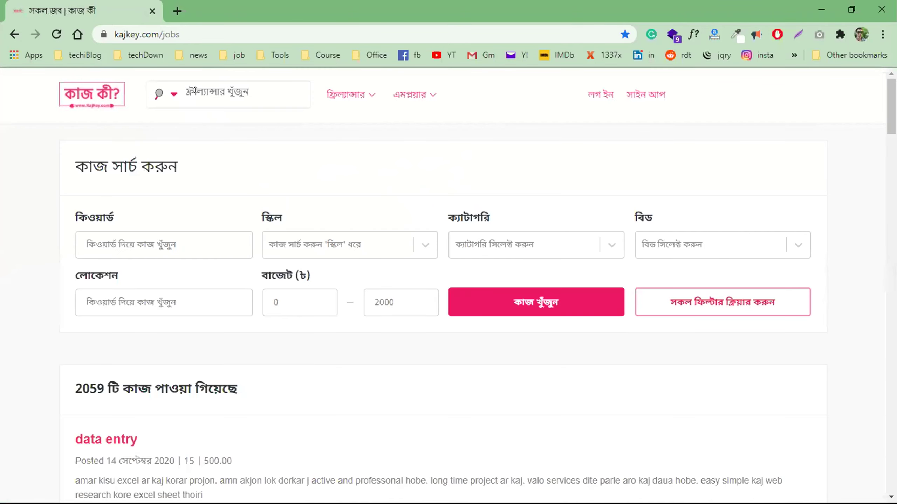
Review the list of bookmarked job and freelancing sites, and close it without opening any.
{"action": "left_click", "coordinate": [245, 88]}
{"action": "left_click", "coordinate": [236, 55]}
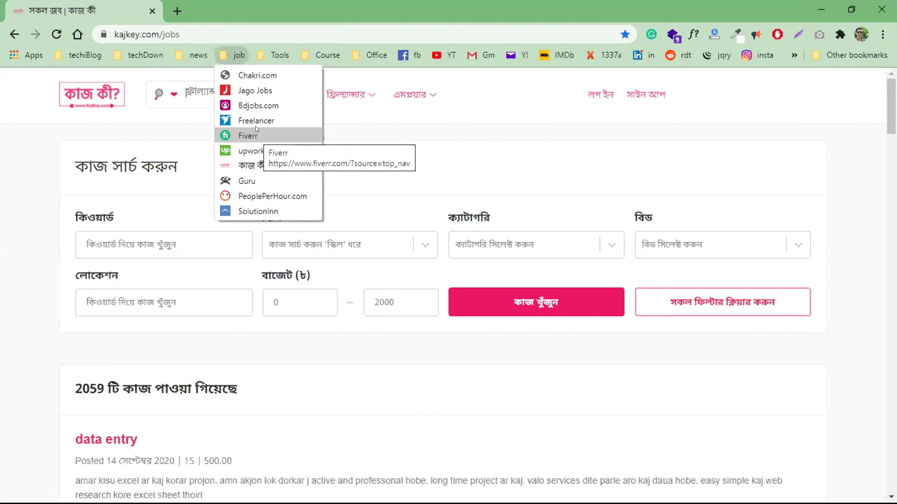
{"action": "left_click", "coordinate": [414, 150]}
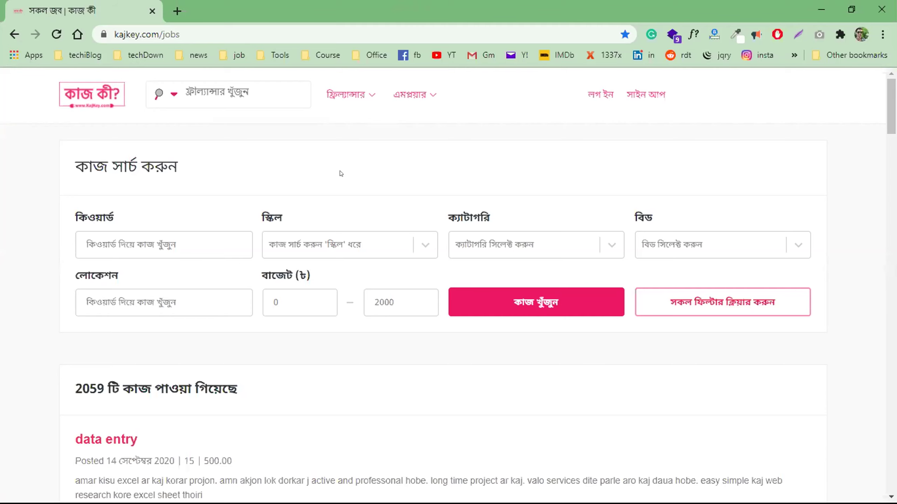
Examine the job search filters, the number of jobs found and the posted listings on KajKey.
{"action": "scroll", "coordinate": [338, 173], "scroll_direction": "down", "scroll_amount": 5}
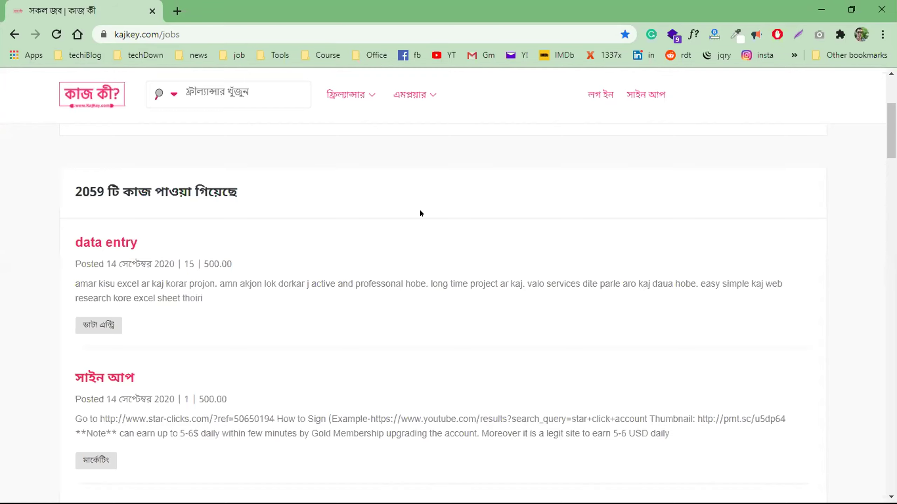
{"action": "left_click_drag", "start_coordinate": [75, 187], "coordinate": [247, 187]}
{"action": "left_click", "coordinate": [257, 225]}
{"action": "scroll", "coordinate": [337, 201], "scroll_direction": "down", "scroll_amount": 2}
{"action": "scroll", "coordinate": [337, 201], "scroll_direction": "up", "scroll_amount": 8}
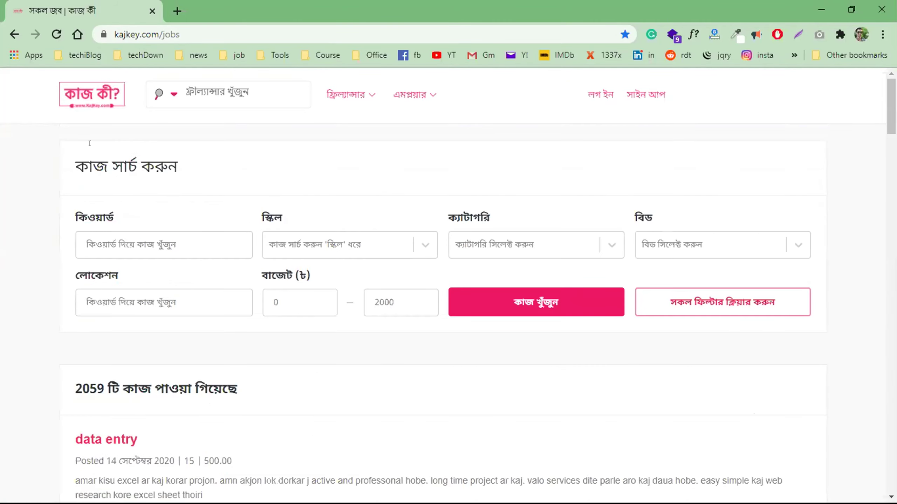
{"action": "scroll", "coordinate": [349, 221], "scroll_direction": "down", "scroll_amount": 5}
{"action": "scroll", "coordinate": [342, 216], "scroll_direction": "up", "scroll_amount": 5}
{"action": "scroll", "coordinate": [354, 247], "scroll_direction": "down", "scroll_amount": 15}
{"action": "scroll", "coordinate": [360, 270], "scroll_direction": "down", "scroll_amount": 15}
{"action": "scroll", "coordinate": [357, 272], "scroll_direction": "up", "scroll_amount": 15}
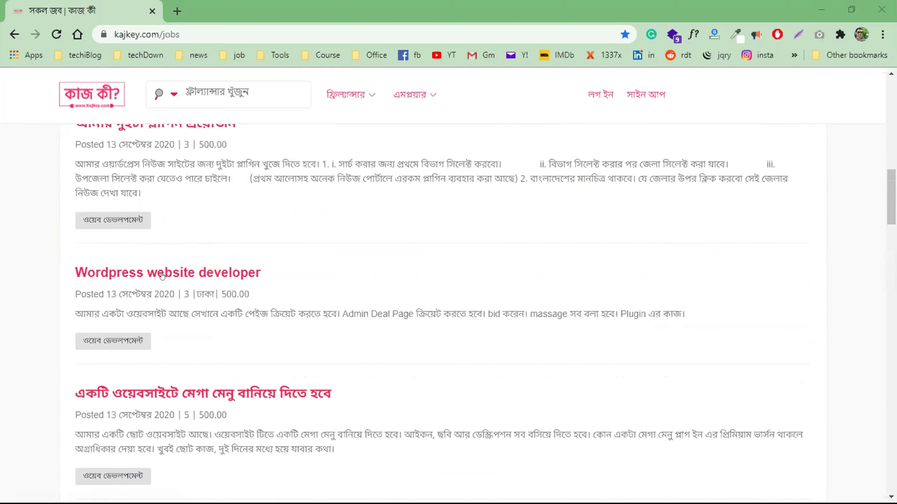
Check the budget of the listing asking for two plugins, and open the Wordpress website developer job in a new tab.
{"action": "scroll", "coordinate": [389, 288], "scroll_direction": "up", "scroll_amount": 2}
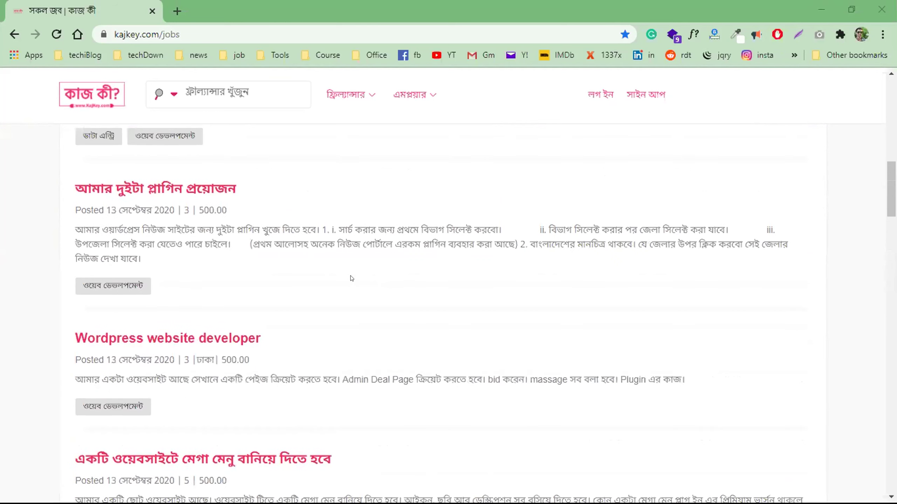
{"action": "left_click_drag", "start_coordinate": [195, 206], "coordinate": [227, 211]}
{"action": "left_click", "coordinate": [329, 265]}
{"action": "scroll", "coordinate": [293, 254], "scroll_direction": "down", "scroll_amount": 2}
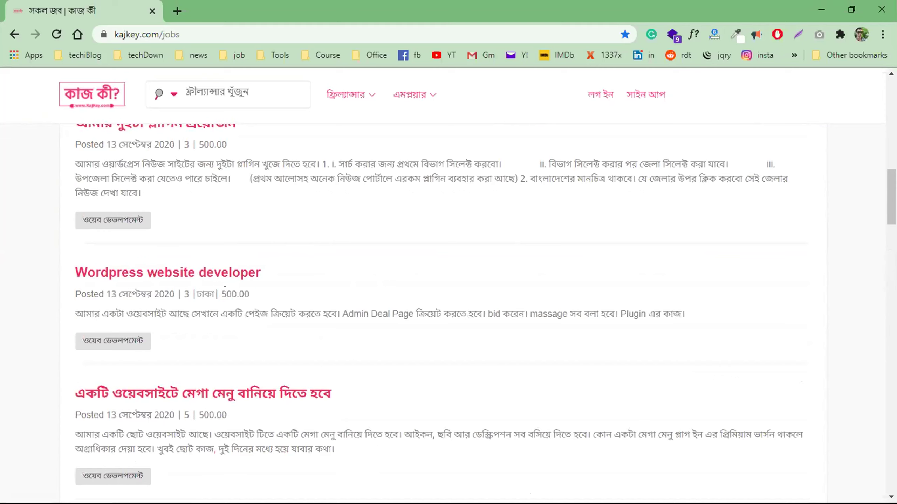
{"action": "right_click", "coordinate": [210, 266]}
{"action": "left_click", "coordinate": [223, 270]}
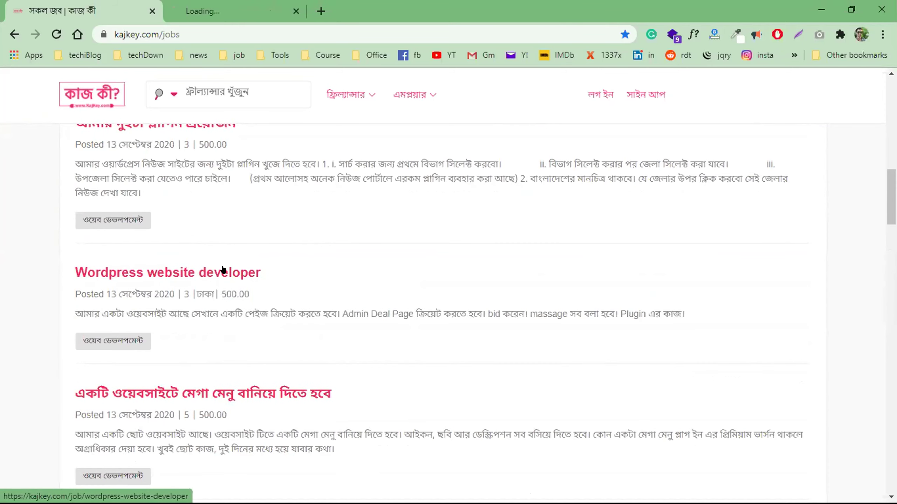
{"action": "left_click", "coordinate": [211, 4]}
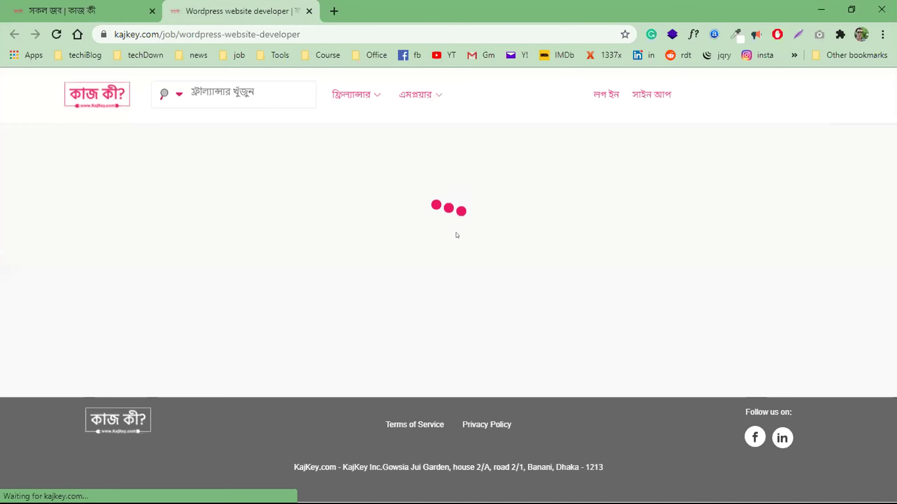
Examine the Wordpress website developer job's description, related project link, required skills and bid details, and return to the job list.
{"action": "scroll", "coordinate": [369, 234], "scroll_direction": "down", "scroll_amount": 2}
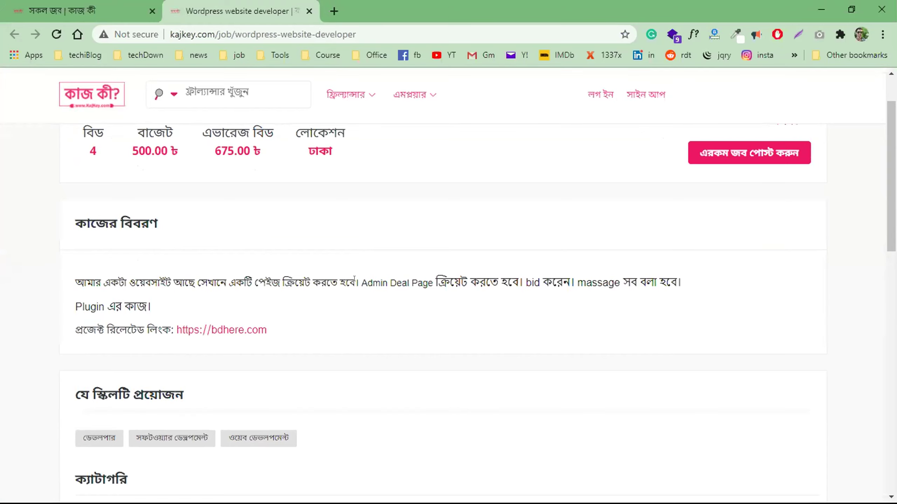
{"action": "left_click_drag", "start_coordinate": [75, 306], "coordinate": [255, 315]}
{"action": "left_click", "coordinate": [262, 314]}
{"action": "scroll", "coordinate": [383, 309], "scroll_direction": "down", "scroll_amount": 6}
{"action": "scroll", "coordinate": [383, 309], "scroll_direction": "up", "scroll_amount": 8}
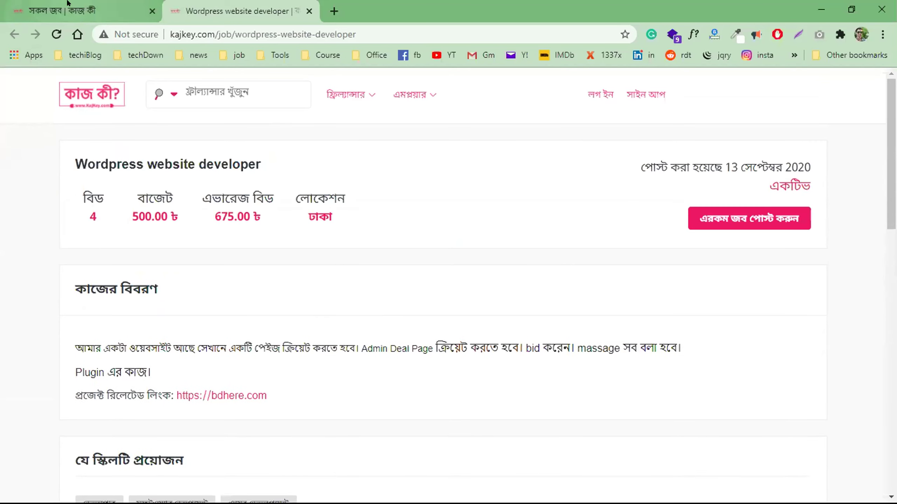
{"action": "left_click", "coordinate": [85, 11]}
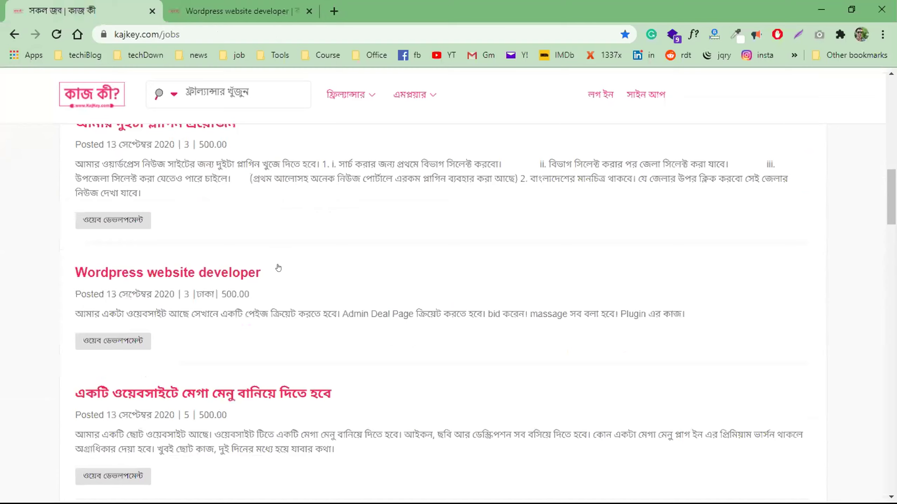
Read the mega menu website job's description, including its premium plugin preference and timeframe.
{"action": "scroll", "coordinate": [279, 268], "scroll_direction": "down", "scroll_amount": 3}
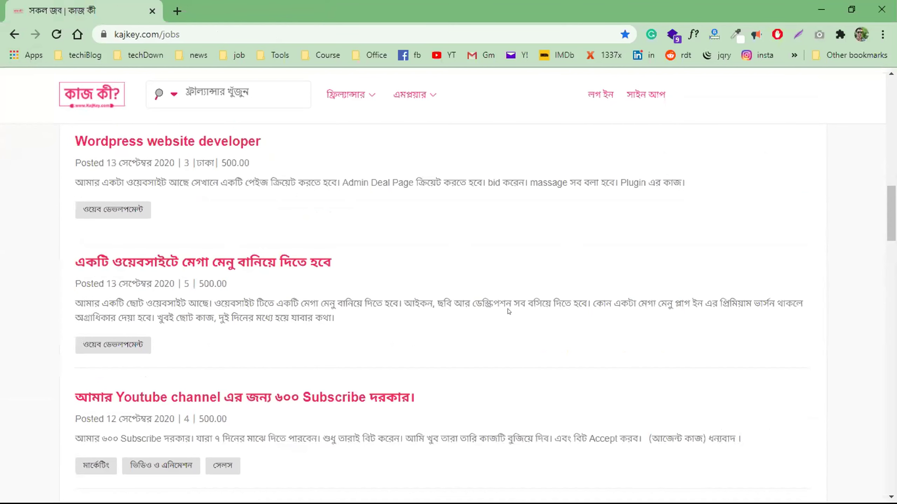
{"action": "left_click_drag", "start_coordinate": [416, 301], "coordinate": [793, 301]}
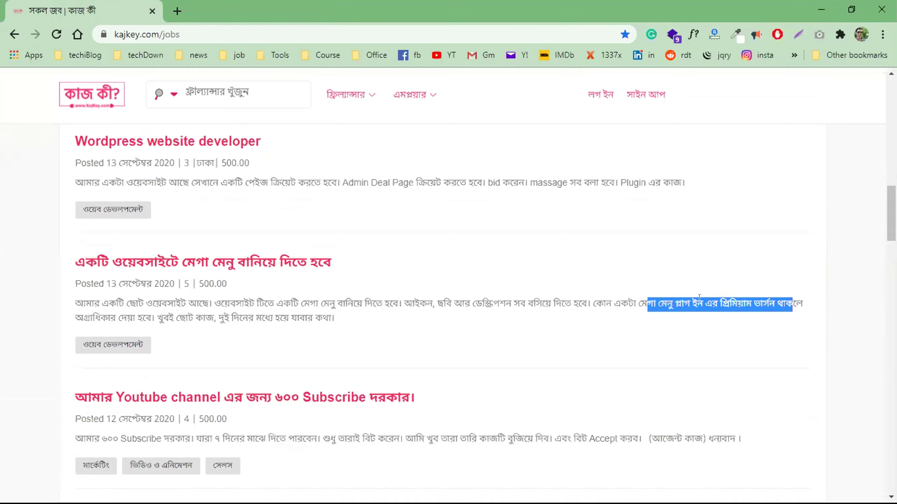
{"action": "left_click", "coordinate": [204, 311]}
{"action": "left_click_drag", "start_coordinate": [154, 311], "coordinate": [337, 318]}
{"action": "left_click", "coordinate": [337, 318]}
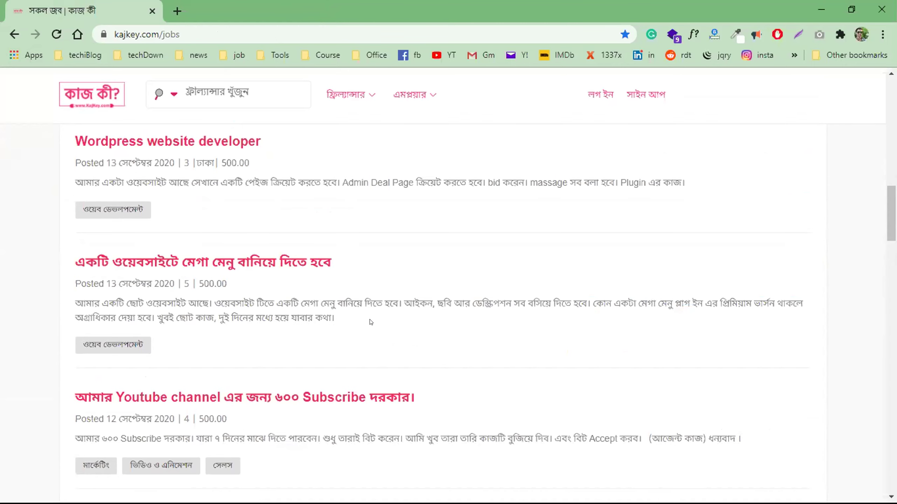
Browse the YouTube and promotion ad listings, and open the YouTube channel LOGO and COVER PHOTO job.
{"action": "scroll", "coordinate": [370, 323], "scroll_direction": "down", "scroll_amount": 3}
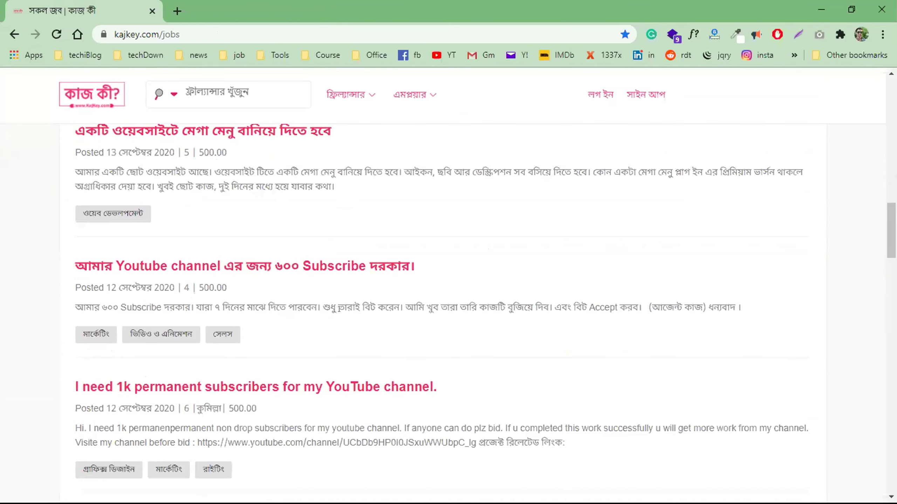
{"action": "scroll", "coordinate": [253, 213], "scroll_direction": "down", "scroll_amount": 3}
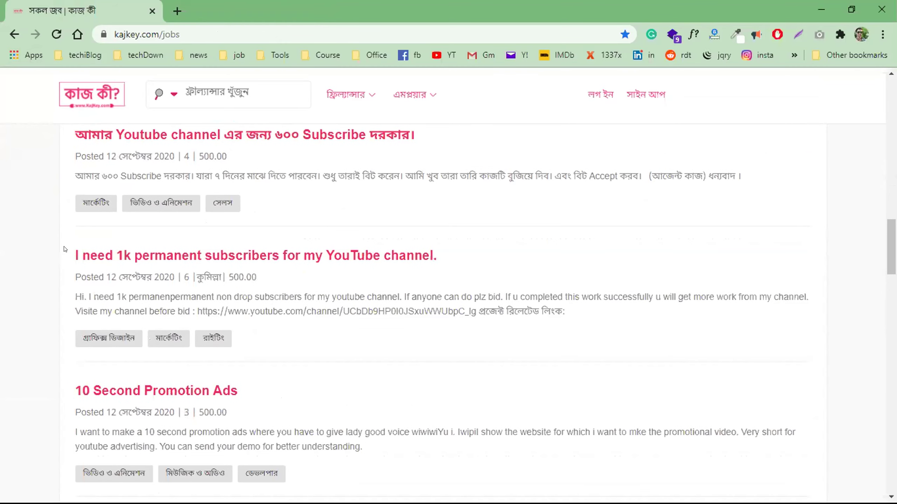
{"action": "scroll", "coordinate": [65, 249], "scroll_direction": "down", "scroll_amount": 5}
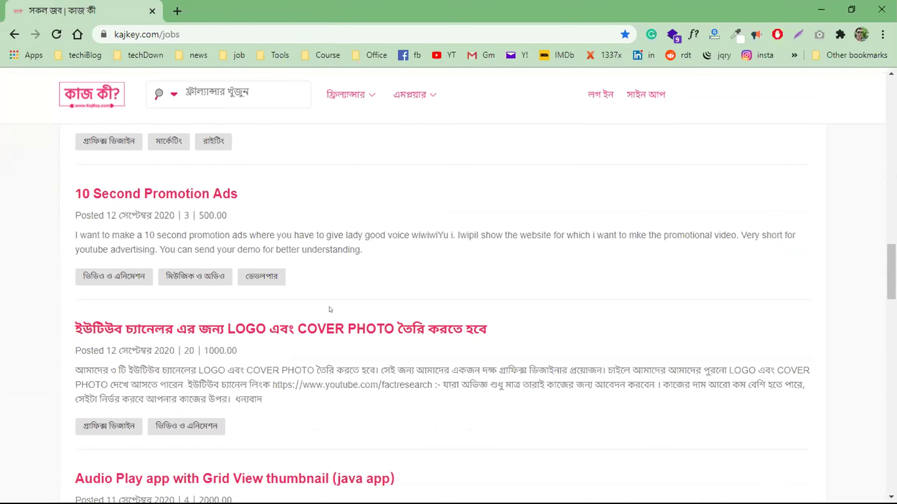
{"action": "left_click", "coordinate": [522, 332]}
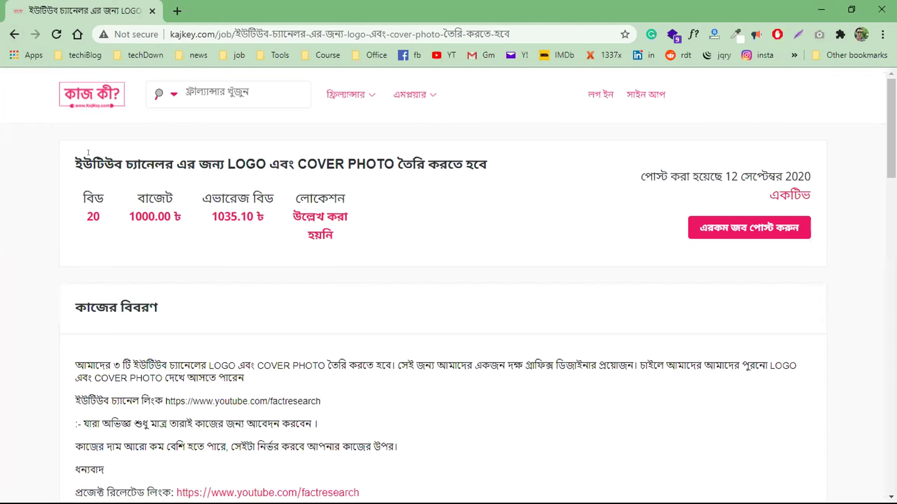
Read the title of the YouTube channel LOGO and COVER PHOTO job.
{"action": "left_click_drag", "start_coordinate": [226, 162], "coordinate": [462, 164]}
{"action": "left_click", "coordinate": [468, 163]}
{"action": "left_click_drag", "start_coordinate": [225, 164], "coordinate": [396, 163]}
{"action": "left_click", "coordinate": [374, 163]}
{"action": "left_click_drag", "start_coordinate": [243, 163], "coordinate": [395, 163]}
{"action": "left_click", "coordinate": [396, 163]}
Review the logo job's description, required skill, categories, employer information and bids, and return to the job list.
{"action": "scroll", "coordinate": [338, 255], "scroll_direction": "down", "scroll_amount": 5}
{"action": "scroll", "coordinate": [371, 313], "scroll_direction": "down", "scroll_amount": 2}
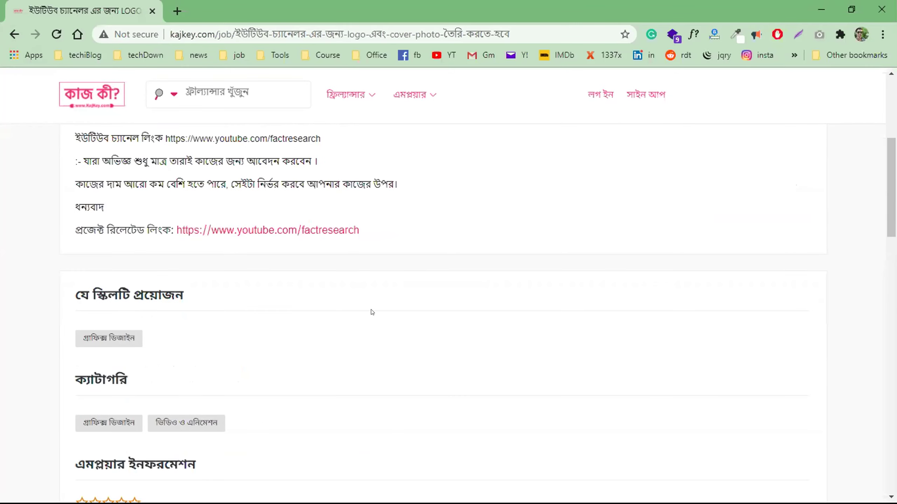
{"action": "scroll", "coordinate": [370, 313], "scroll_direction": "up", "scroll_amount": 5}
{"action": "scroll", "coordinate": [370, 313], "scroll_direction": "down", "scroll_amount": 8}
{"action": "scroll", "coordinate": [371, 313], "scroll_direction": "down", "scroll_amount": 4}
{"action": "scroll", "coordinate": [370, 312], "scroll_direction": "up", "scroll_amount": 2}
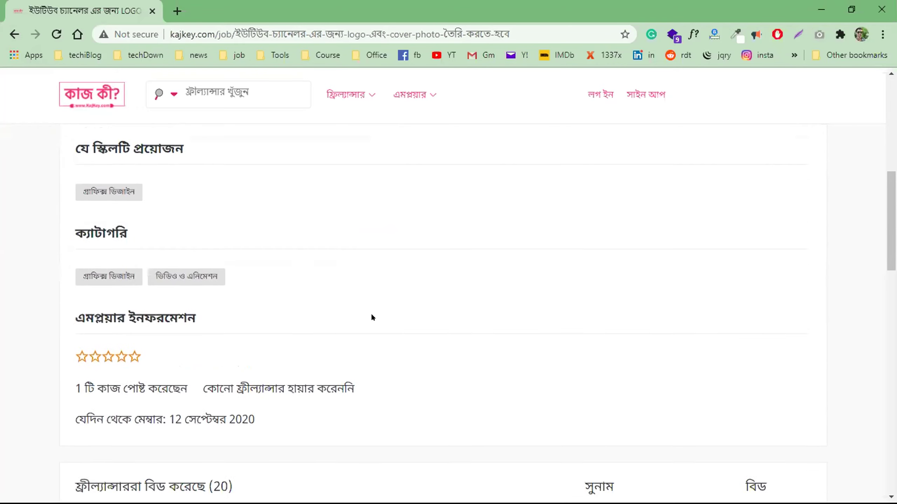
{"action": "scroll", "coordinate": [371, 313], "scroll_direction": "down", "scroll_amount": 8}
{"action": "scroll", "coordinate": [372, 310], "scroll_direction": "up", "scroll_amount": 15}
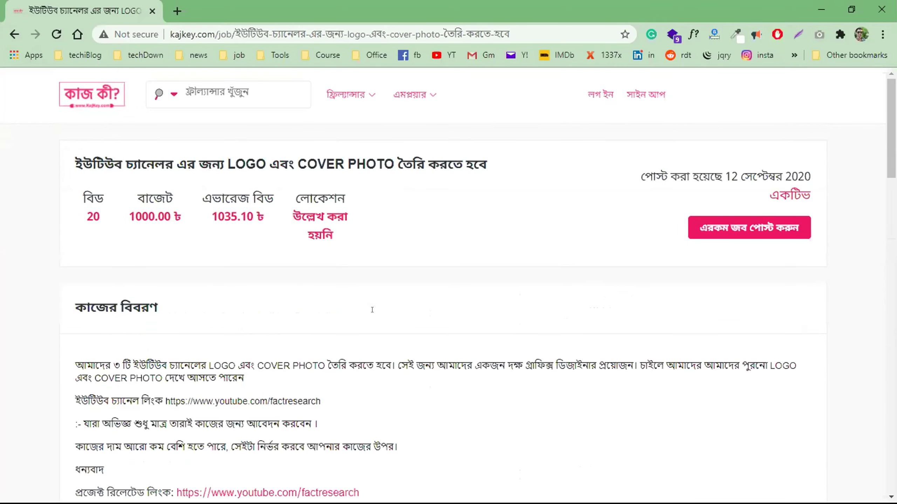
{"action": "left_click", "coordinate": [14, 34]}
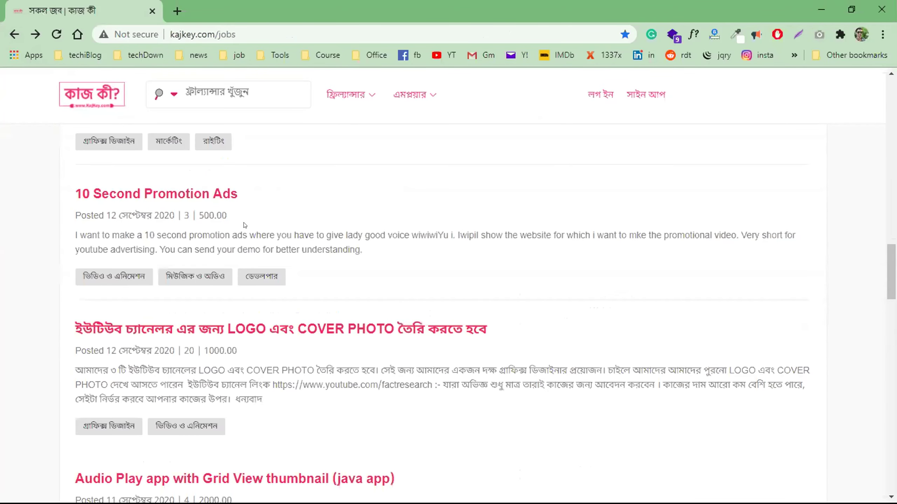
Look over the YouTube subscriber listings, open a blank browser tab, and close the KajKey job list.
{"action": "scroll", "coordinate": [247, 212], "scroll_direction": "up", "scroll_amount": 8}
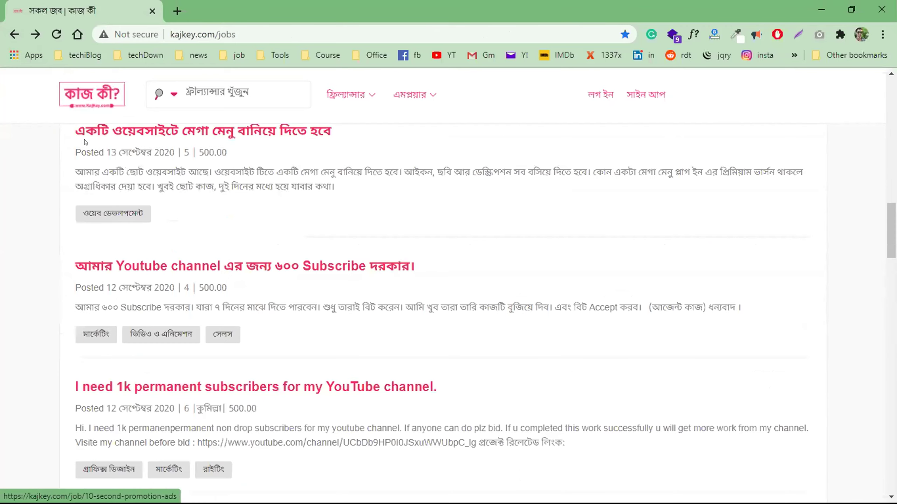
{"action": "scroll", "coordinate": [276, 127], "scroll_direction": "down", "scroll_amount": 2}
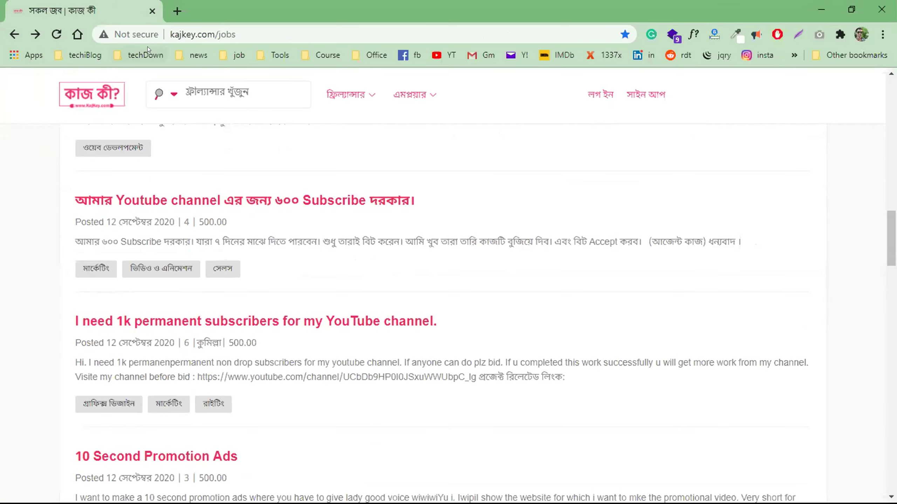
{"action": "left_click", "coordinate": [178, 11]}
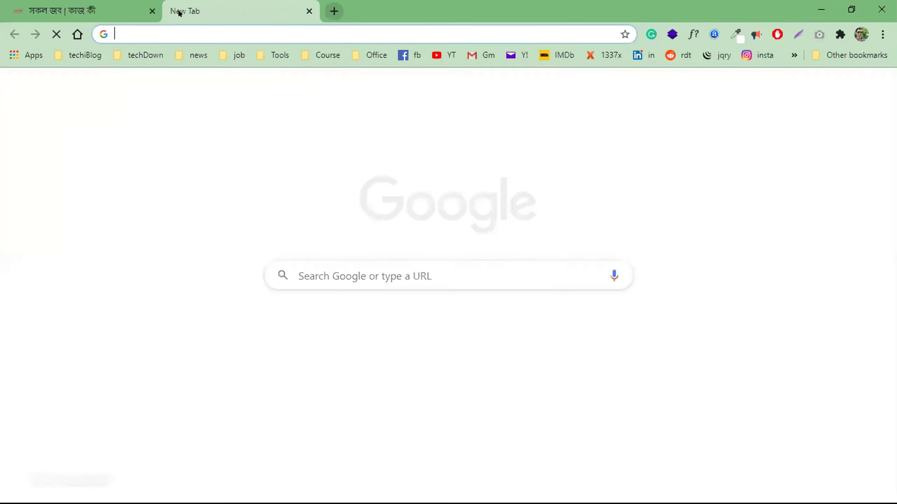
{"action": "left_click", "coordinate": [151, 12]}
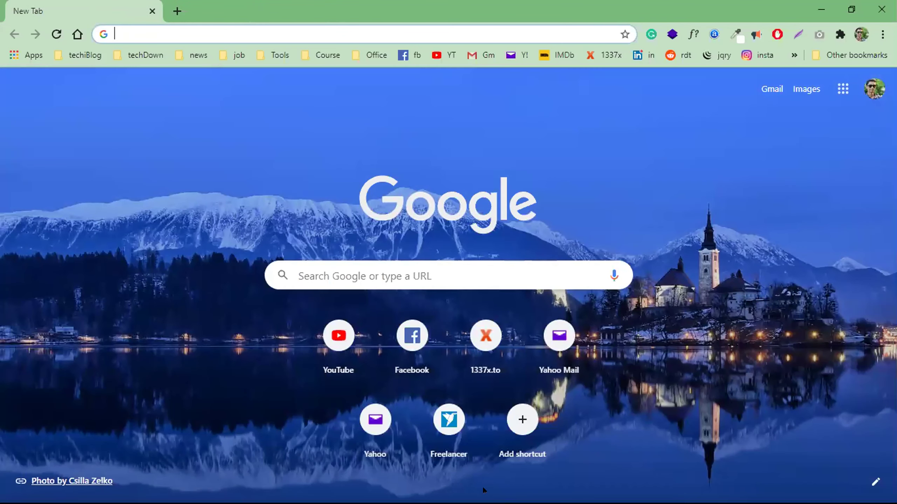
Launch the XAMPP Control Panel, stop the MySQL module, and close the panel's window.
{"action": "key", "text": "super"}
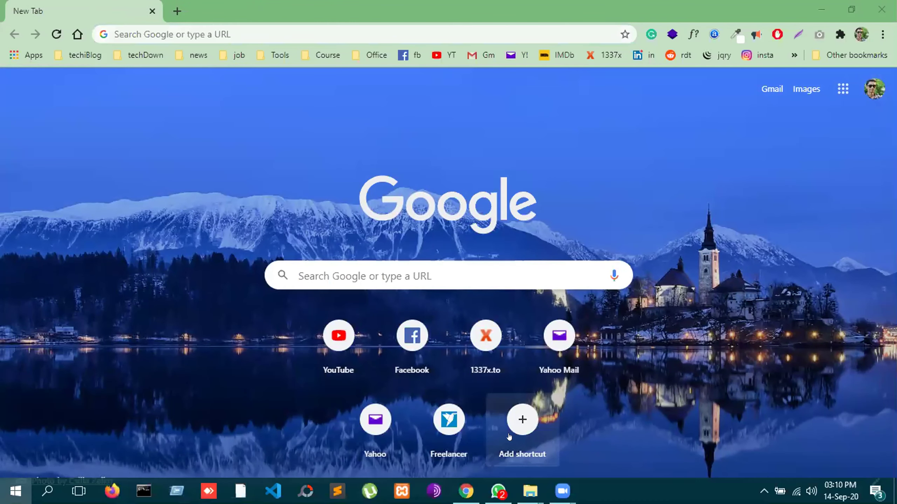
{"action": "key", "text": "super"}
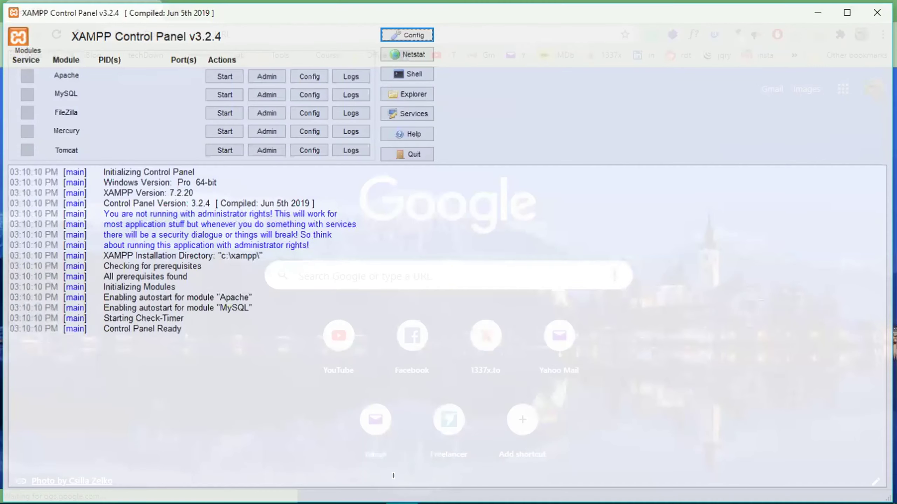
{"action": "left_click", "coordinate": [221, 92]}
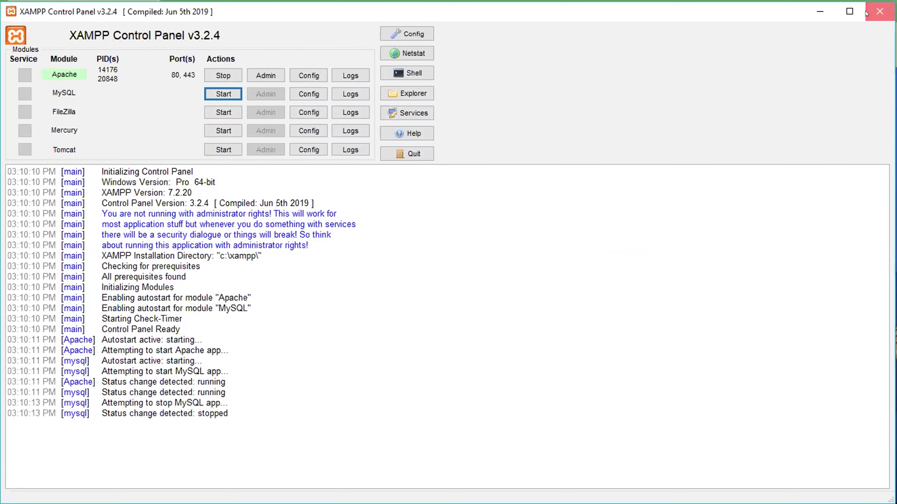
{"action": "left_click", "coordinate": [880, 11]}
Switch to File Explorer and create a folder named class 05 inside the ledpng folder under htdocs.
{"action": "left_click", "coordinate": [829, 2]}
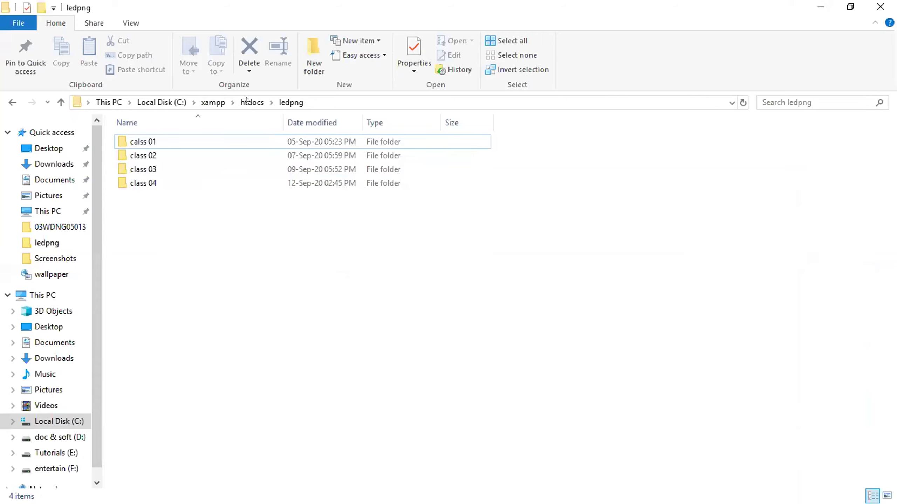
{"action": "left_click", "coordinate": [314, 55]}
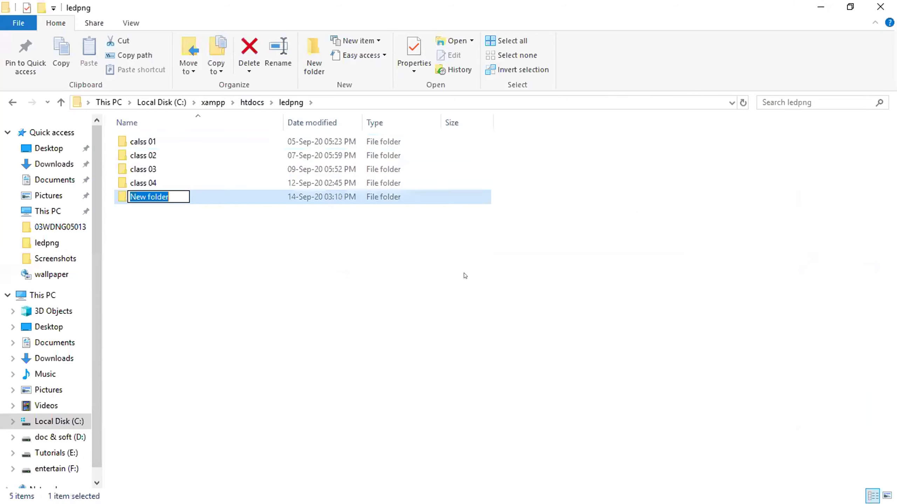
{"action": "type", "text": "class"}
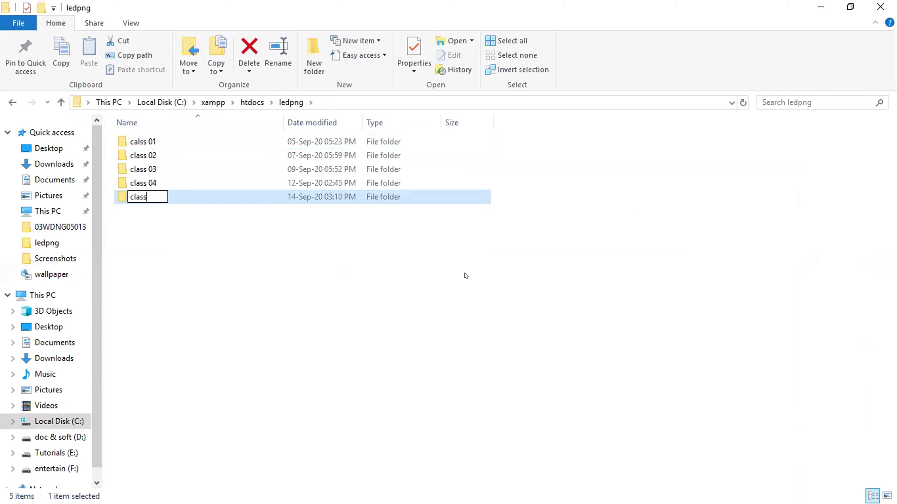
{"action": "type", "text": " 05"}
{"action": "key", "text": "Return"}
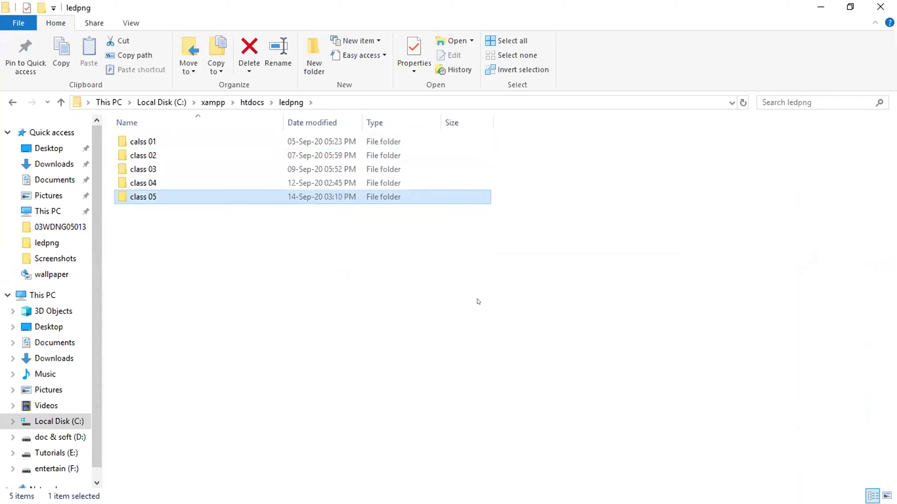
{"action": "right_click", "coordinate": [244, 234]}
{"action": "left_click", "coordinate": [272, 289]}
{"action": "right_click", "coordinate": [223, 249]}
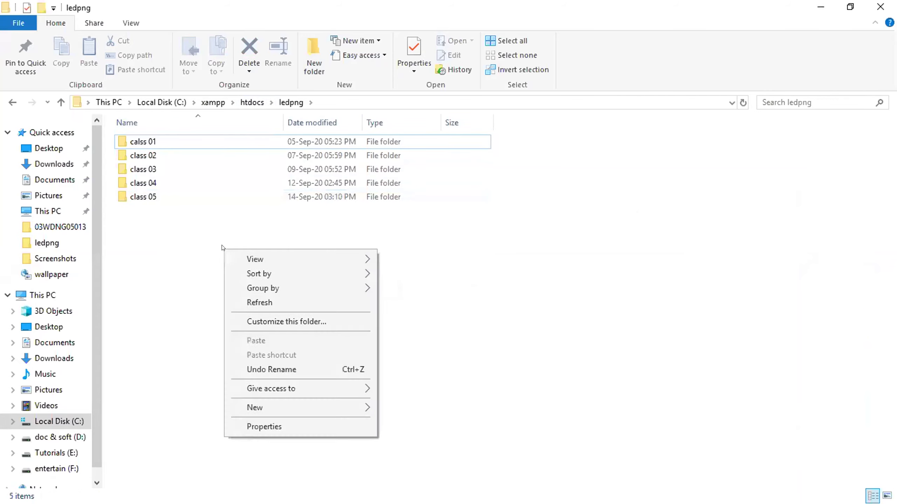
{"action": "left_click", "coordinate": [247, 302]}
{"action": "right_click", "coordinate": [156, 260]}
{"action": "left_click", "coordinate": [181, 313]}
{"action": "right_click", "coordinate": [156, 260]}
{"action": "left_click", "coordinate": [181, 313]}
{"action": "right_click", "coordinate": [181, 270]}
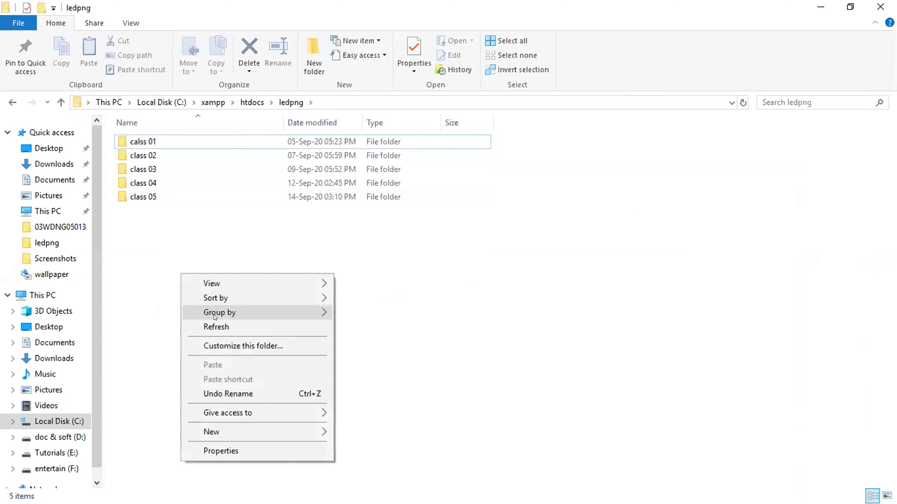
{"action": "left_click", "coordinate": [222, 327]}
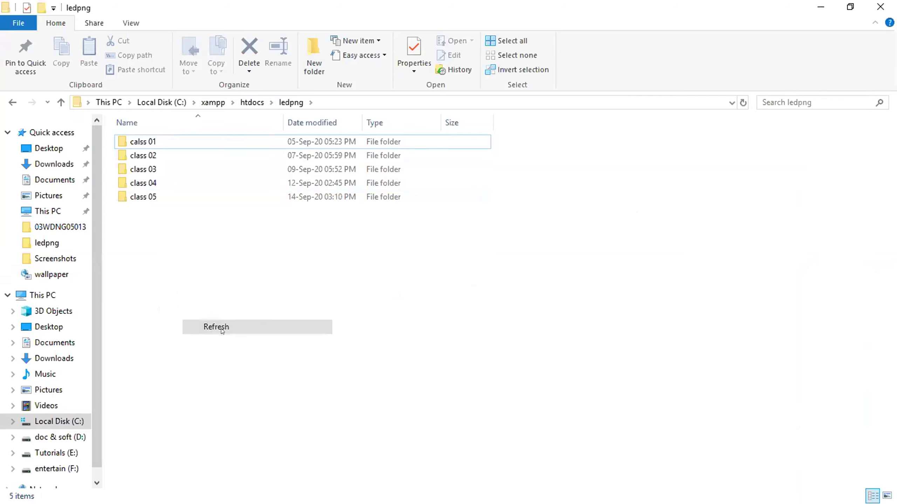
{"action": "right_click", "coordinate": [150, 219]}
{"action": "left_click", "coordinate": [173, 270]}
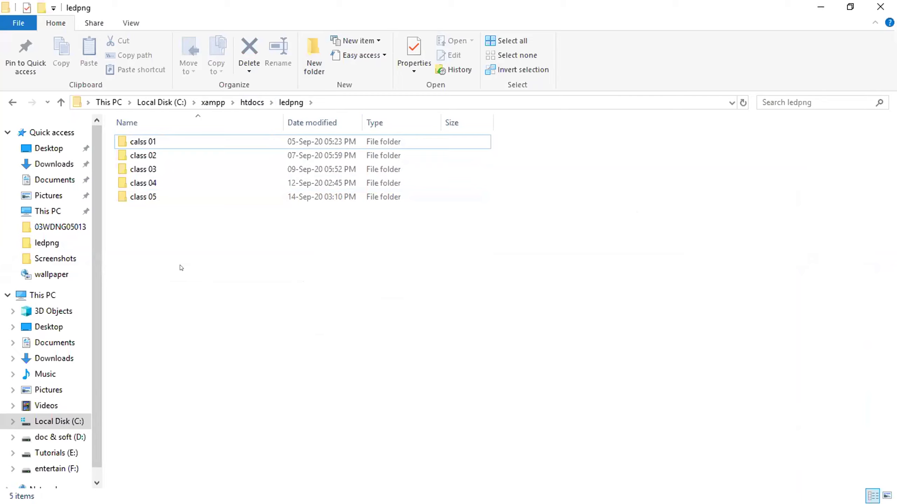
{"action": "right_click", "coordinate": [171, 233]}
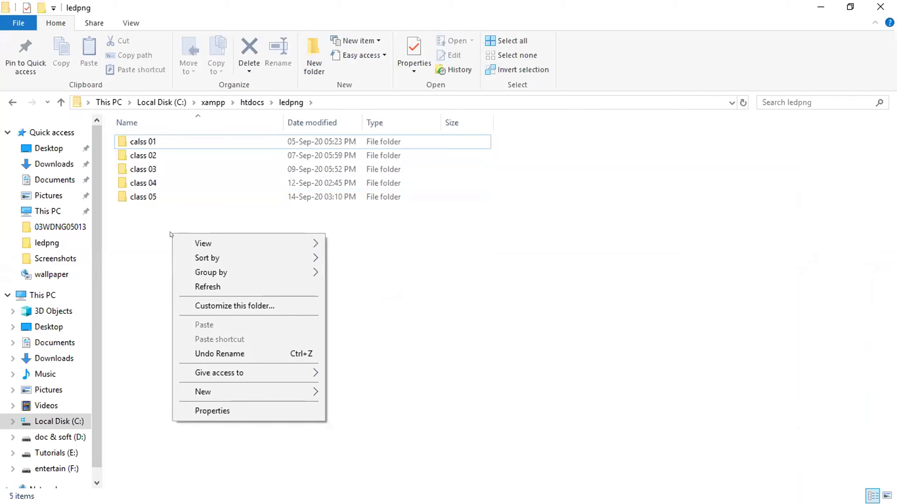
{"action": "left_click", "coordinate": [192, 277]}
{"action": "right_click", "coordinate": [137, 225]}
{"action": "left_click", "coordinate": [192, 277]}
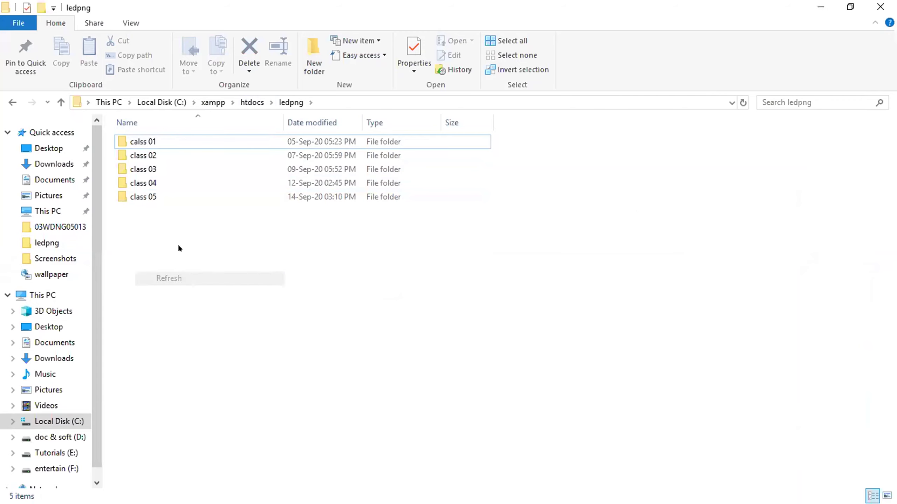
{"action": "right_click", "coordinate": [173, 243]}
{"action": "left_click", "coordinate": [193, 299]}
{"action": "right_click", "coordinate": [164, 250]}
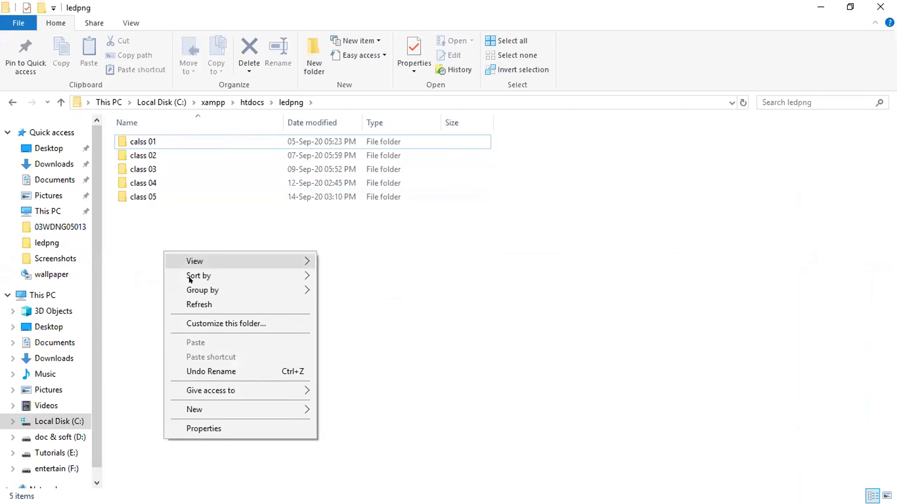
{"action": "left_click", "coordinate": [186, 304]}
{"action": "right_click", "coordinate": [137, 249]}
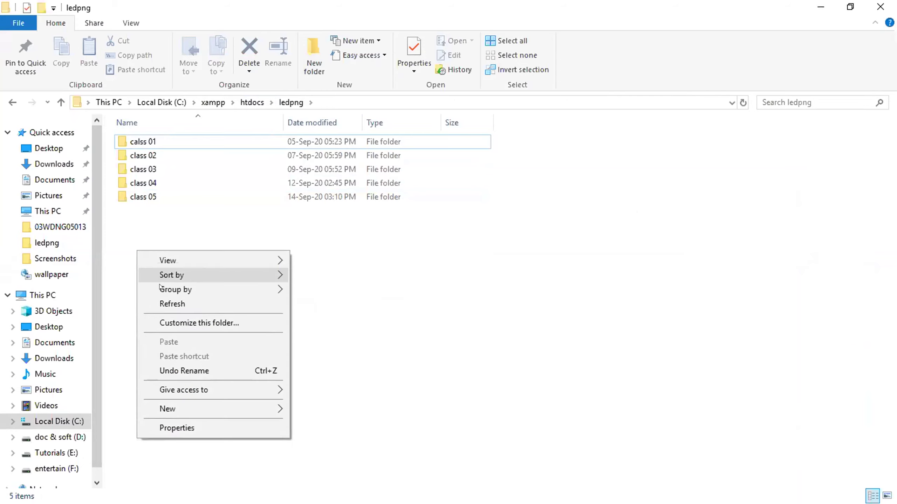
{"action": "left_click", "coordinate": [162, 306]}
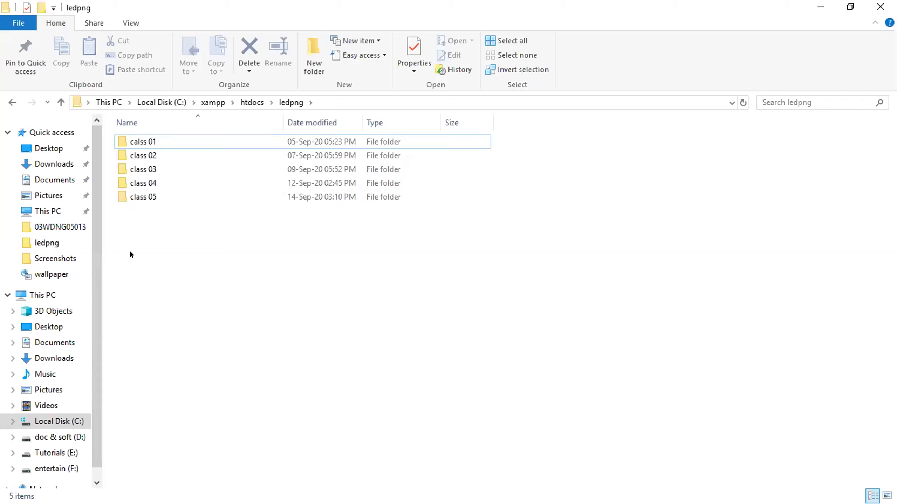
{"action": "right_click", "coordinate": [183, 242]}
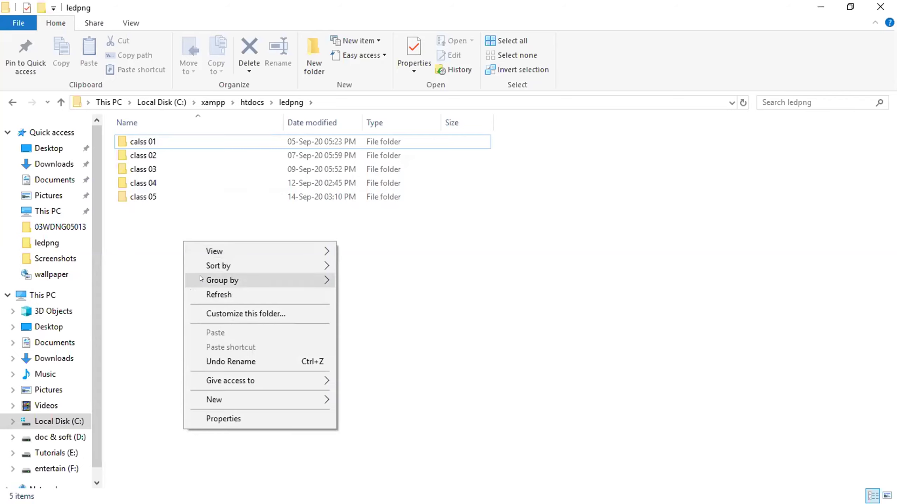
{"action": "left_click", "coordinate": [202, 294]}
{"action": "right_click", "coordinate": [192, 244]}
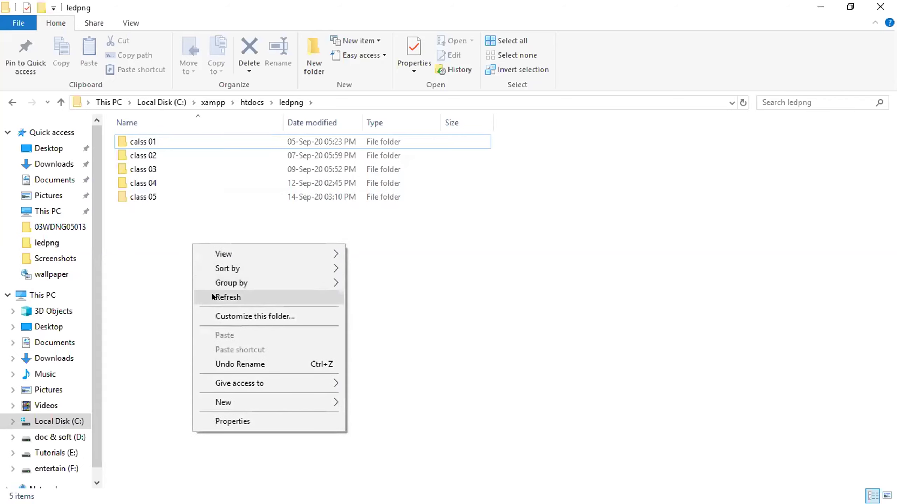
{"action": "left_click", "coordinate": [213, 297]}
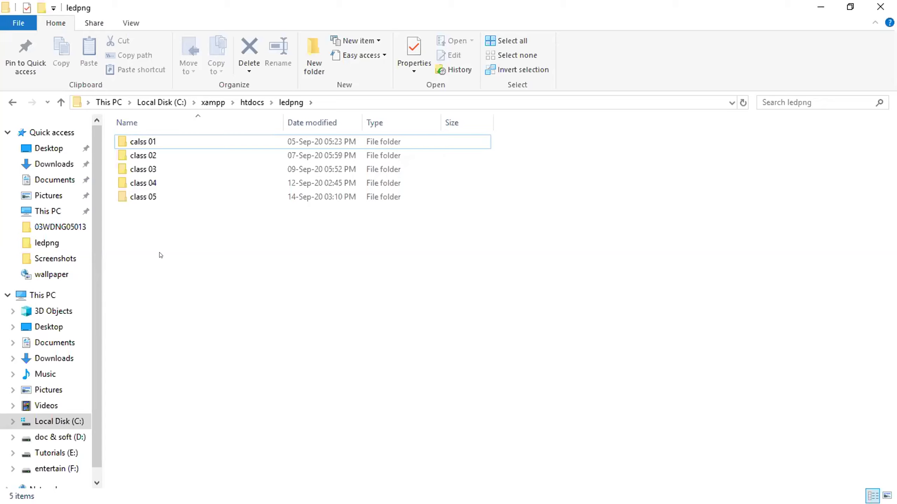
Open the class 05 folder inside ledpng.
{"action": "double_click", "coordinate": [148, 196]}
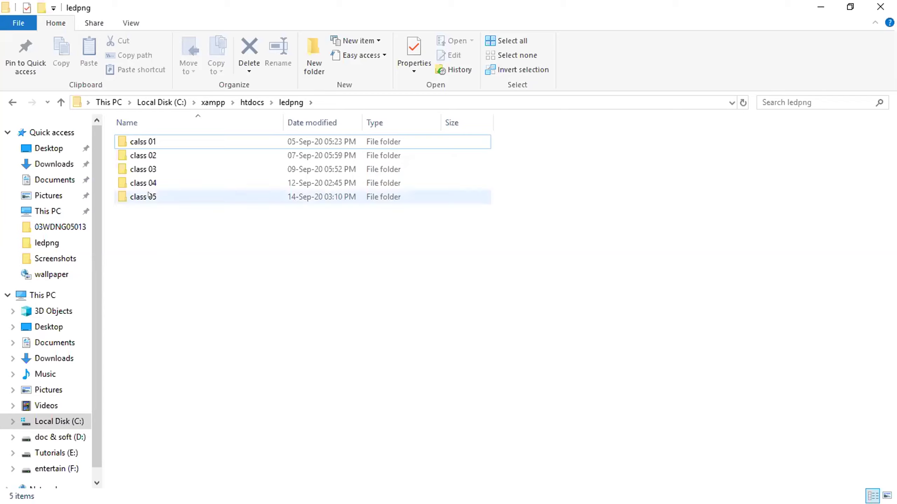
{"action": "right_click", "coordinate": [150, 195]}
{"action": "left_click", "coordinate": [225, 249]}
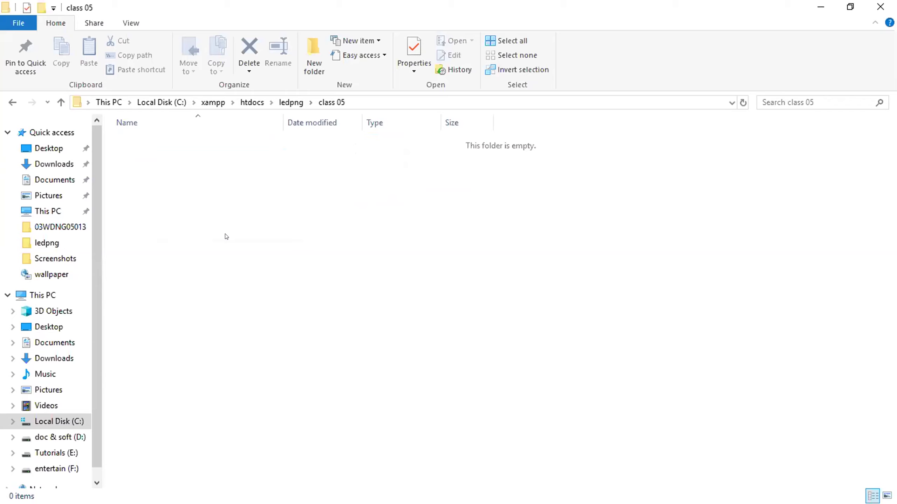
Create a new text document in the class 05 folder and rename it isset_function.php, accepting the changed file extension.
{"action": "right_click", "coordinate": [237, 234]}
{"action": "mouse_move", "coordinate": [297, 393]}
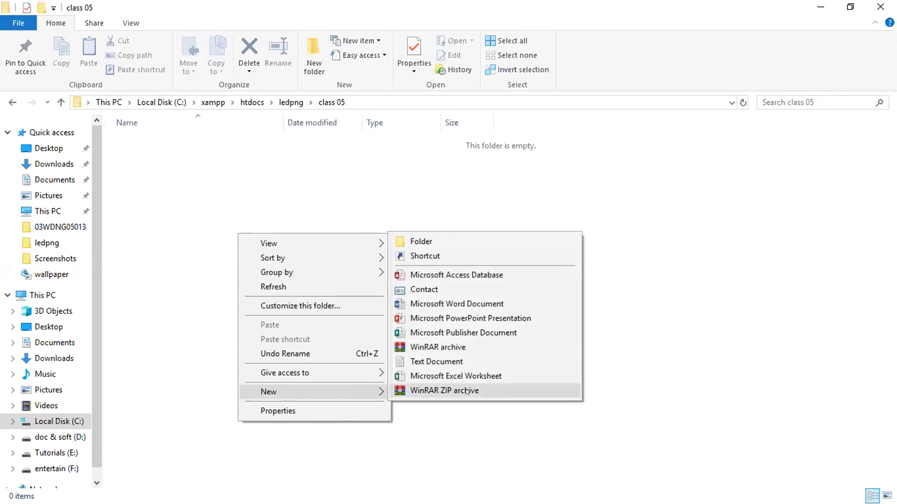
{"action": "left_click", "coordinate": [483, 362]}
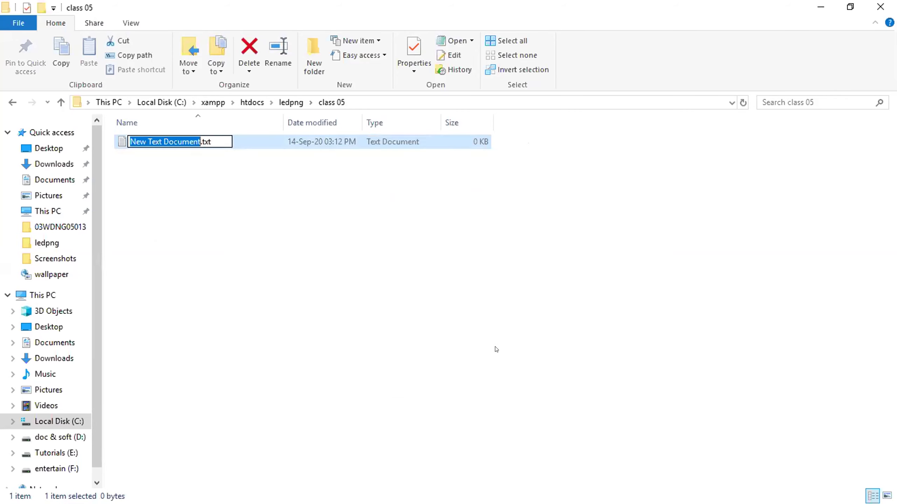
{"action": "type", "text": "isset"}
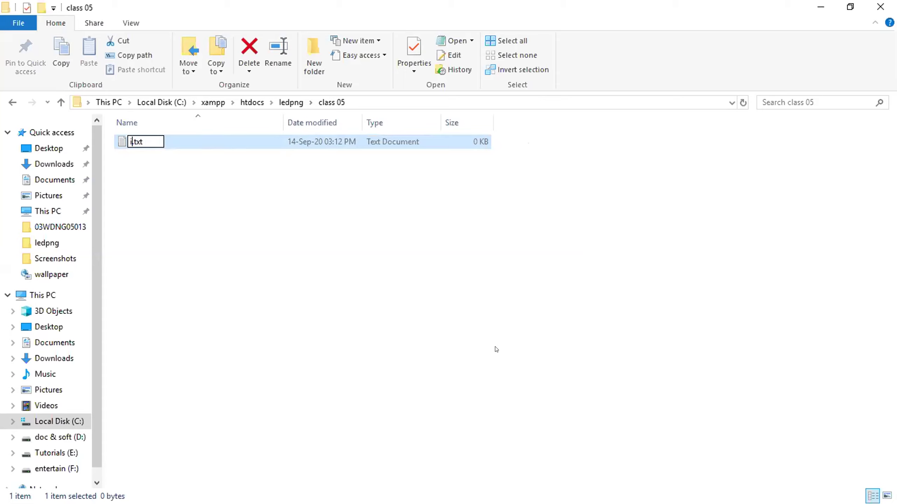
{"action": "type", "text": "_fu"}
{"action": "type", "text": "nction"}
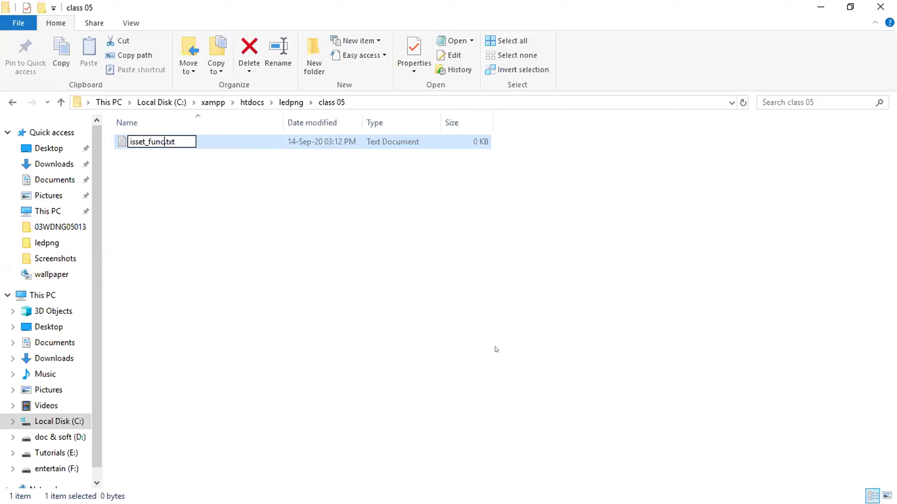
{"action": "key", "text": "End"}
{"action": "key", "text": "BackSpace"}
{"action": "key", "text": "BackSpace"}
{"action": "key", "text": "BackSpace"}
{"action": "type", "text": "php"}
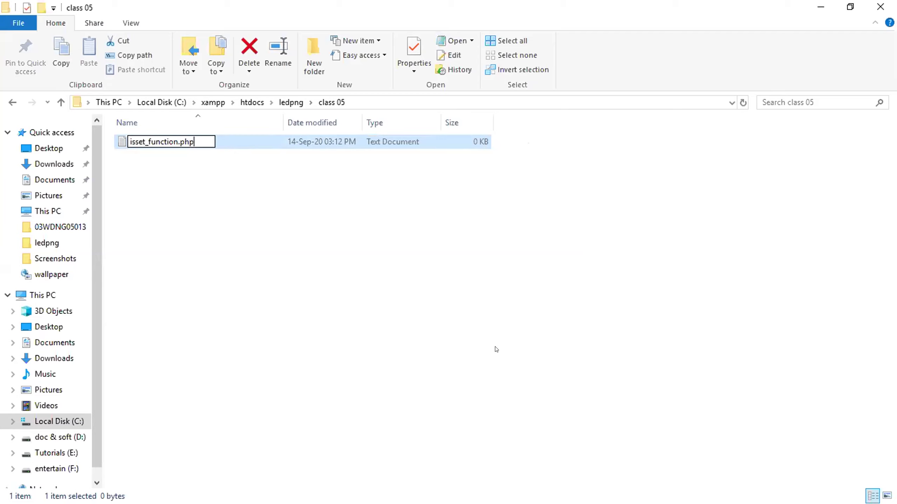
{"action": "key", "text": "Return"}
{"action": "key", "text": "Return"}
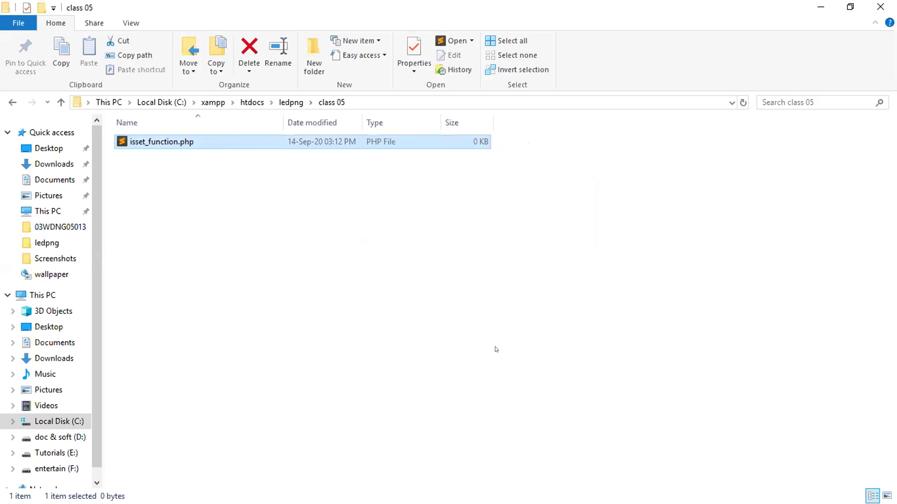
Open isset_function.php in Sublime Text and close the contact.php and calculator.php files.
{"action": "key", "text": "Return"}
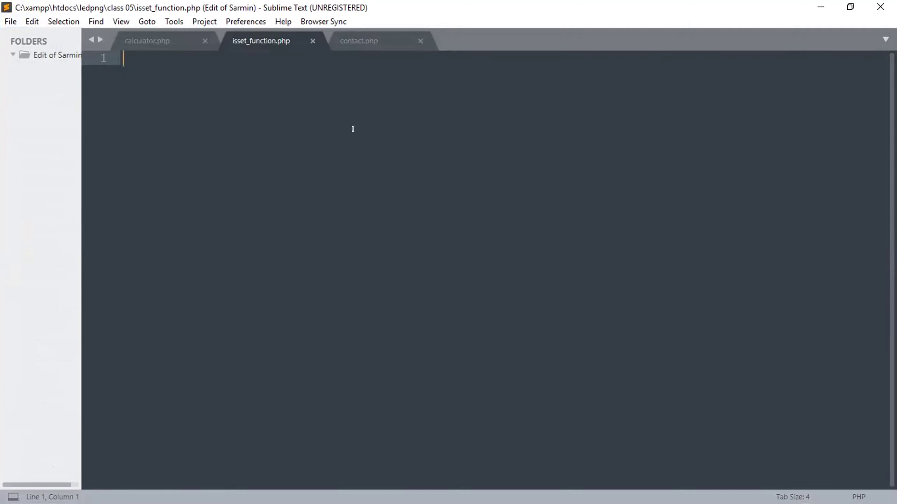
{"action": "left_click", "coordinate": [421, 42]}
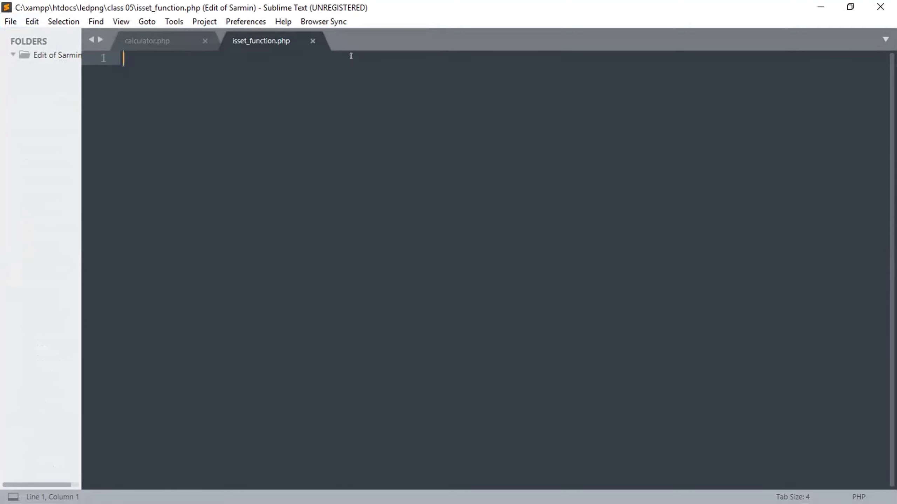
{"action": "left_click", "coordinate": [205, 40]}
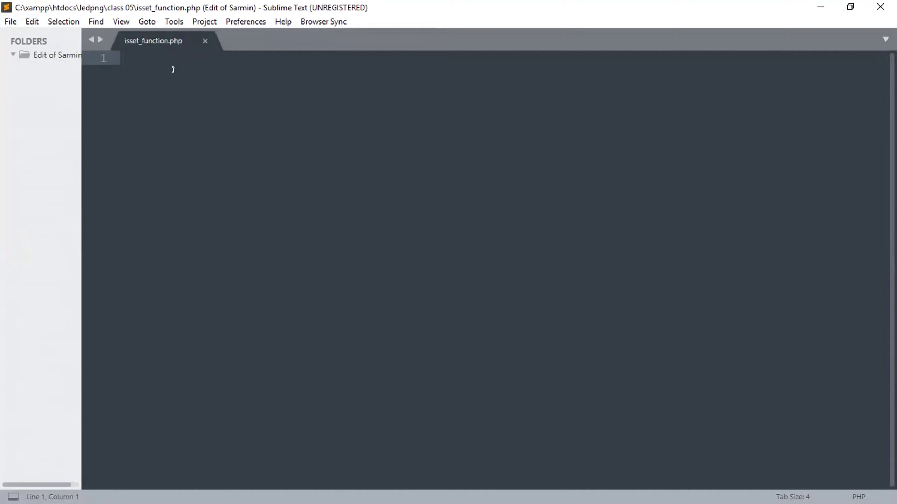
Insert a PHP block with opening and closing tags, leaving blank lines between them for code.
{"action": "type", "text": "php"}
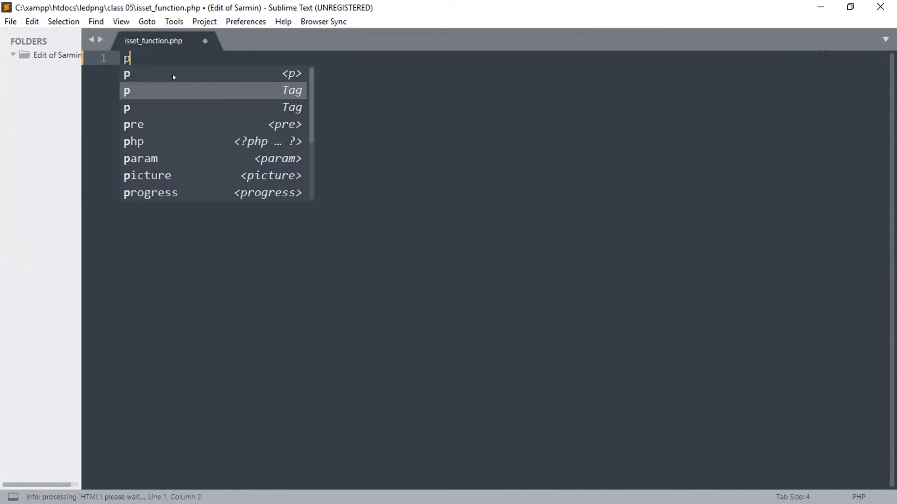
{"action": "key", "text": "Tab"}
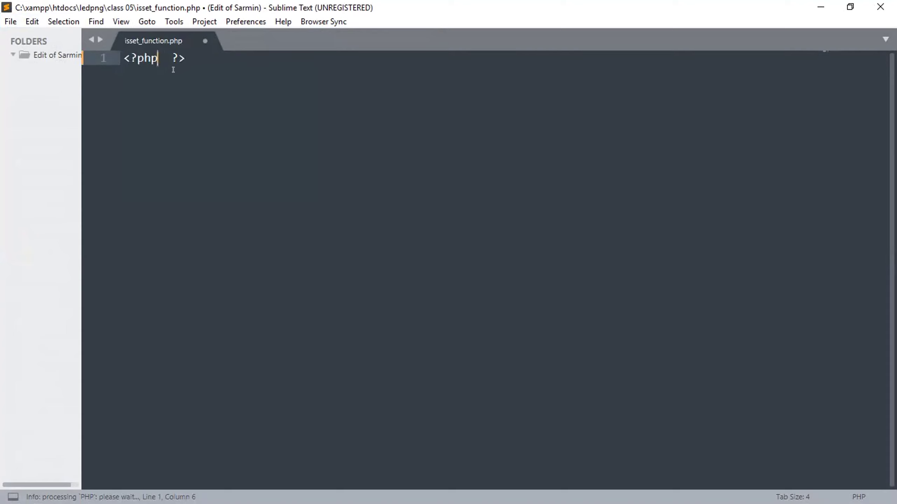
{"action": "key", "text": "Return"}
{"action": "key", "text": "Return"}
{"action": "key", "text": "Return"}
{"action": "key", "text": "Return"}
{"action": "key", "text": "Up"}
{"action": "key", "text": "Up"}
{"action": "key", "text": "Up"}
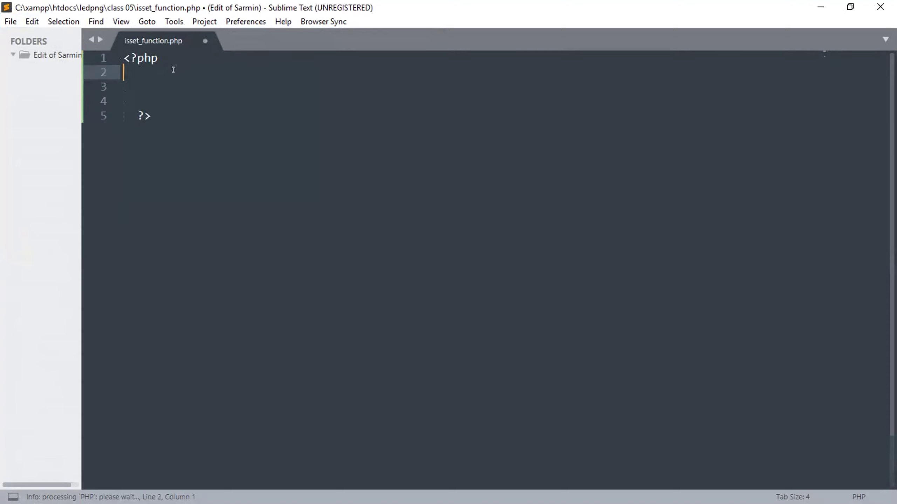
Declare the variable $x = 10; indented on the first line inside the PHP block and save the file.
{"action": "key", "text": "Tab"}
{"action": "type", "text": "$z"}
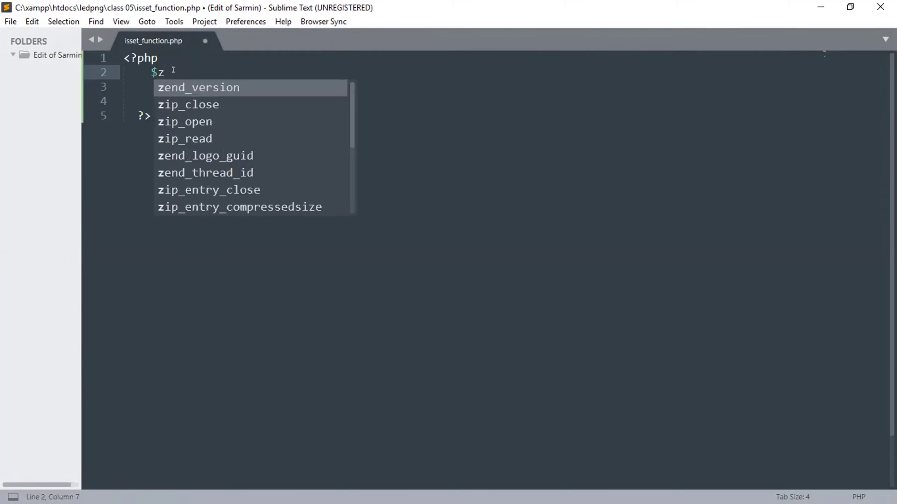
{"action": "key", "text": "BackSpace"}
{"action": "type", "text": "x"}
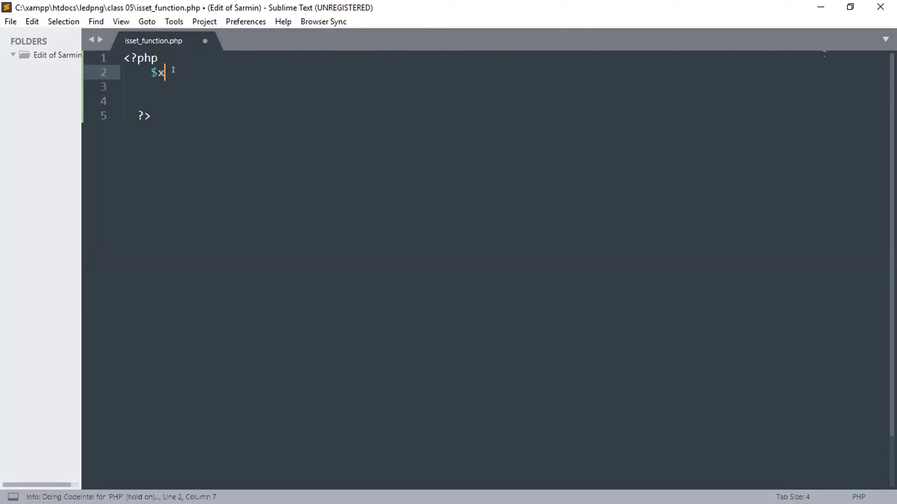
{"action": "type", "text": " = "}
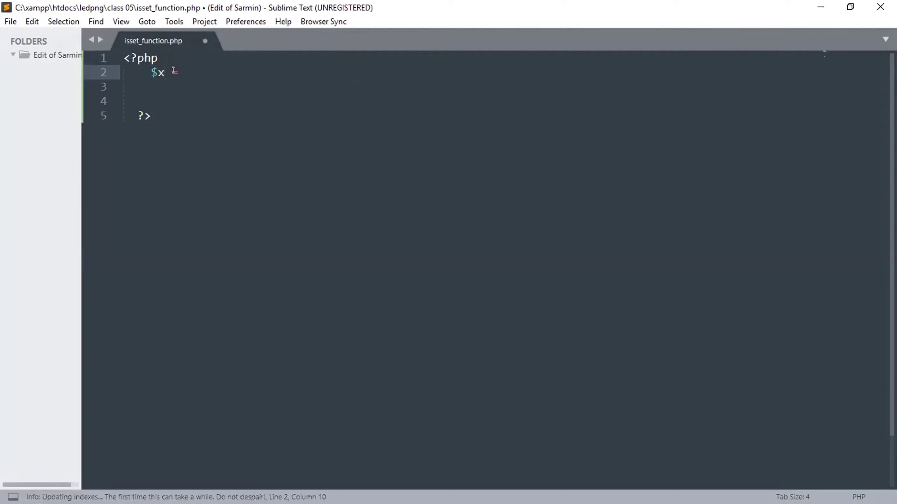
{"action": "type", "text": "10;"}
{"action": "key", "text": "ctrl+s"}
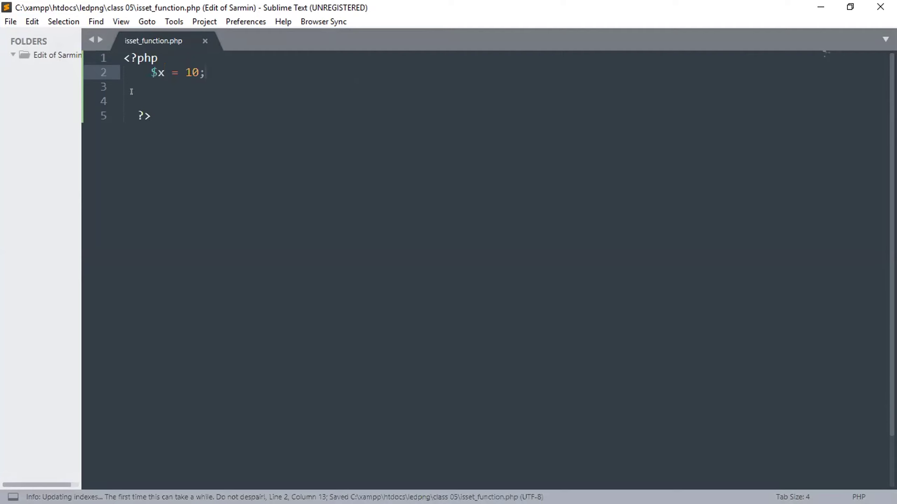
Add an if block below the variable, leaving a blank line between, and begin its condition with an isset() call on a variable.
{"action": "key", "text": "Return"}
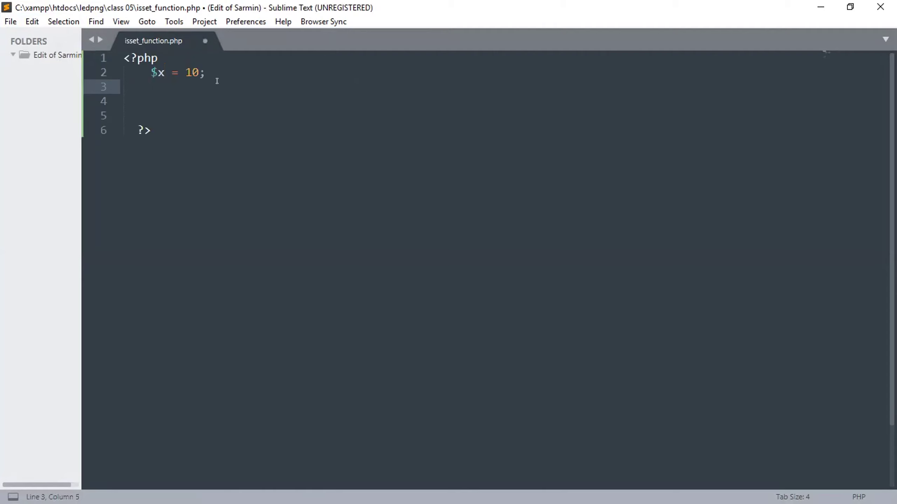
{"action": "key", "text": "Return"}
{"action": "type", "text": "if"}
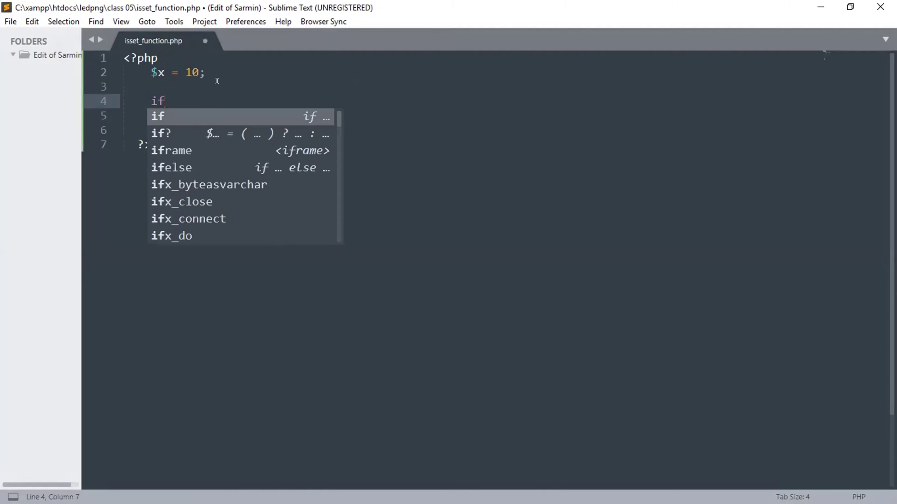
{"action": "key", "text": "Return"}
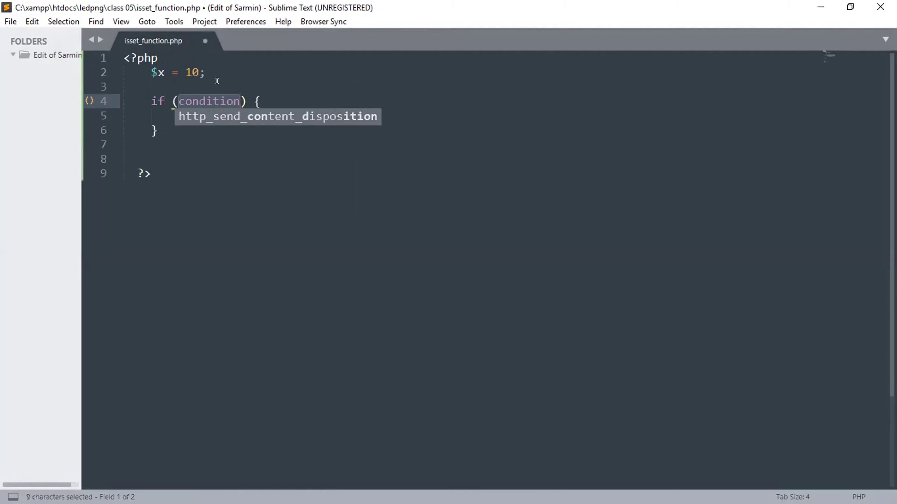
{"action": "type", "text": "isset("}
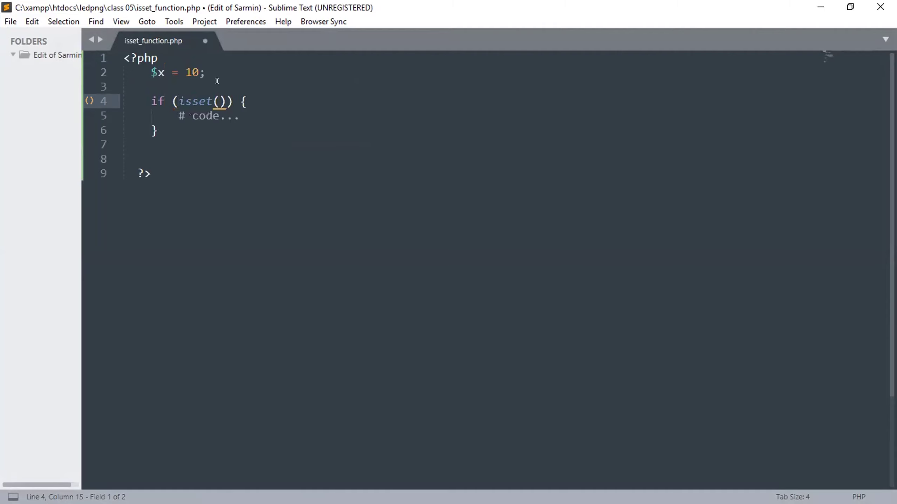
{"action": "type", "text": "$"}
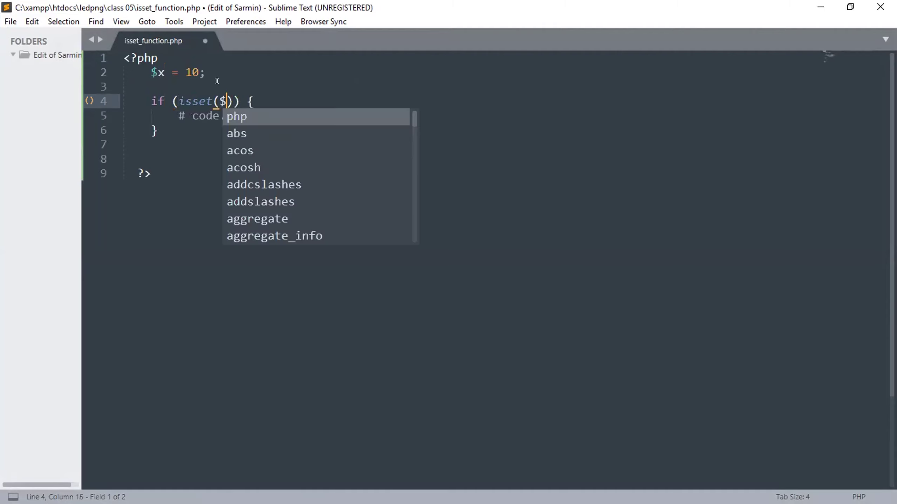